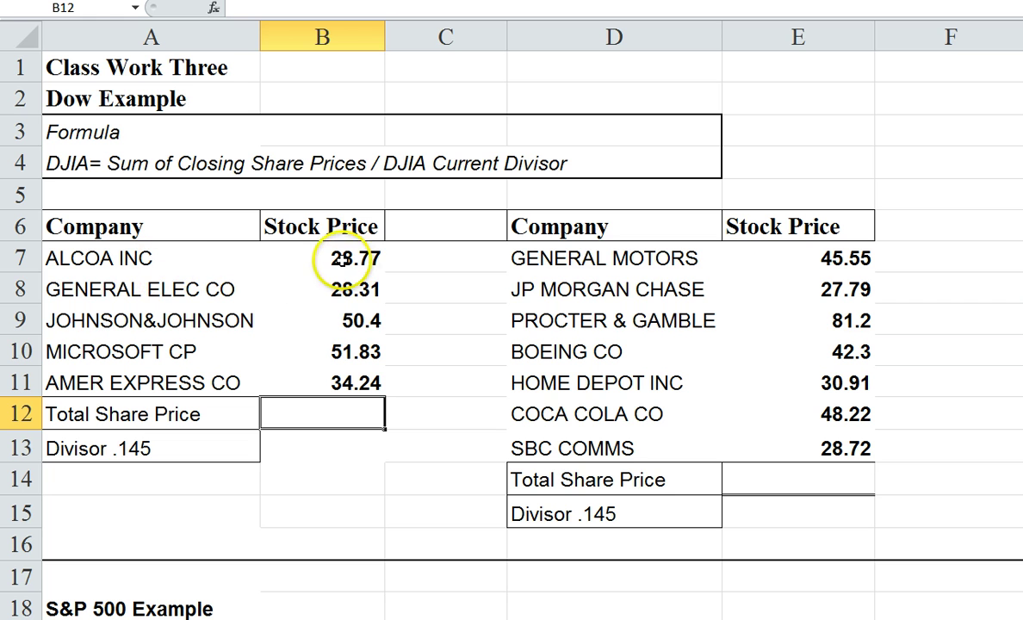
- Total the first company group's stock prices in B12 with a SUM of B7:B11
left_click_drag(297, 231, 257, 380)
left_click(295, 416)
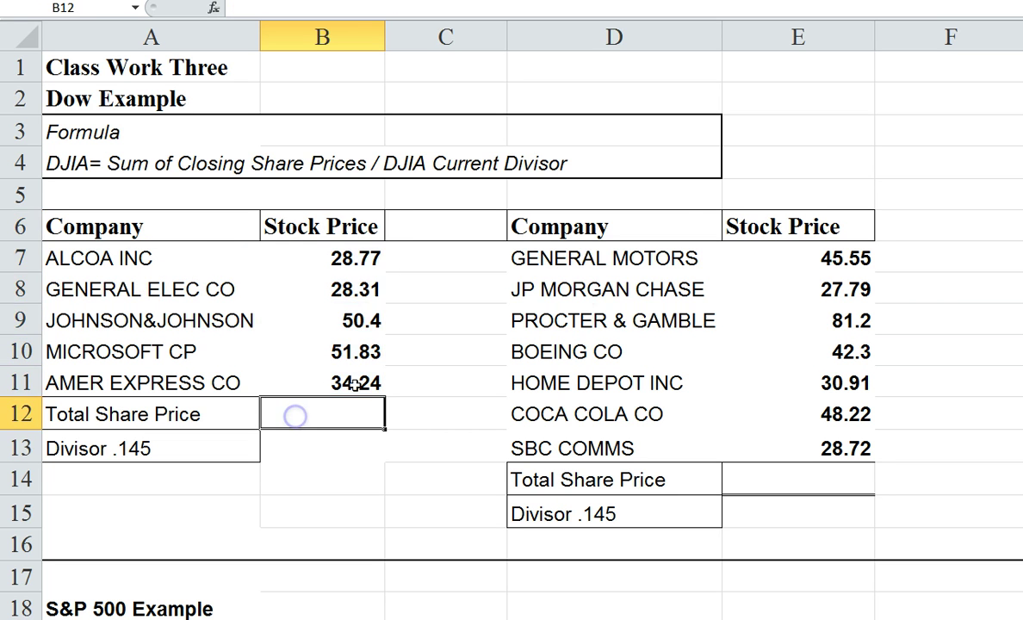
key("alt+equal")
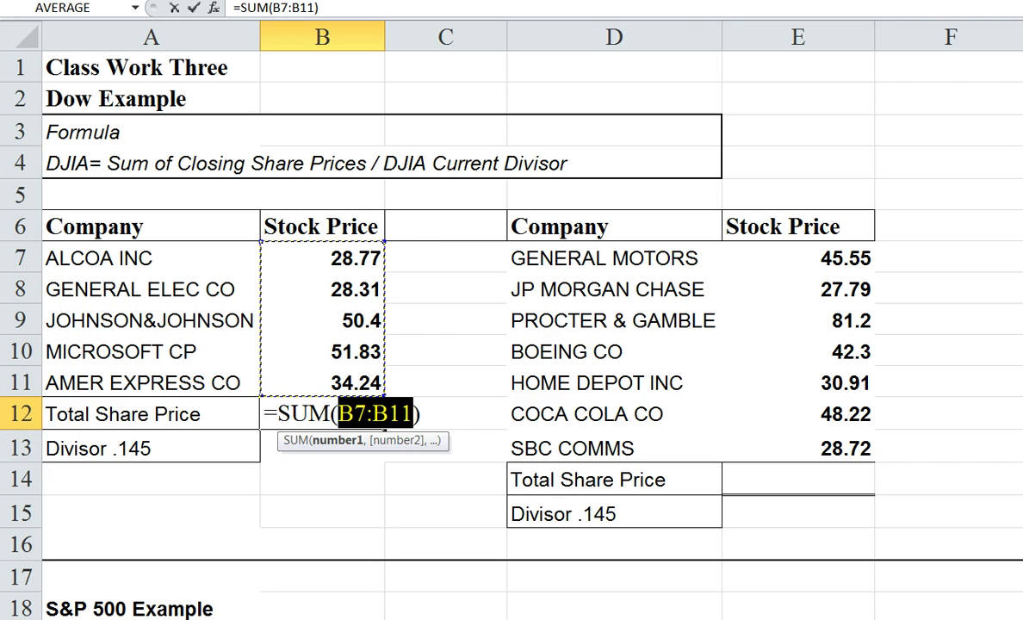
key("Return")
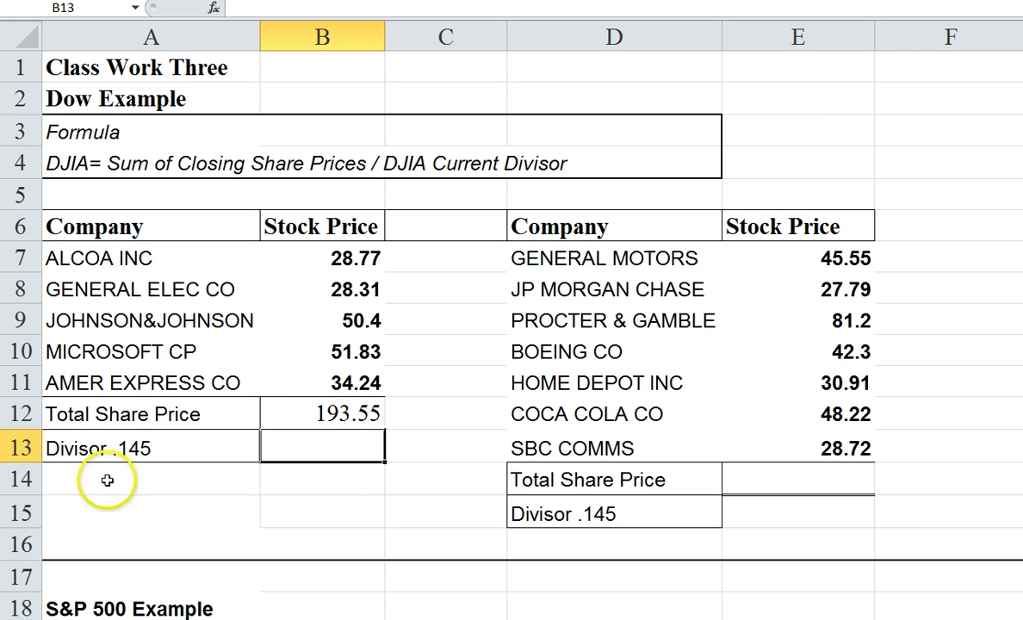
- Calculate the first group's index in B13 by dividing the total in B12 by .145
left_click(315, 445)
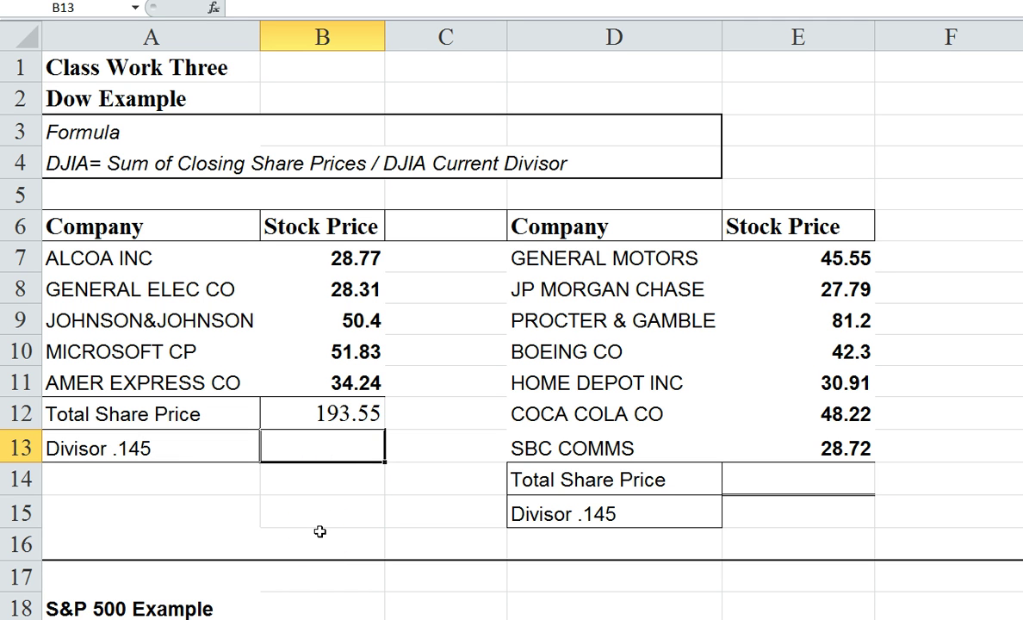
type("+")
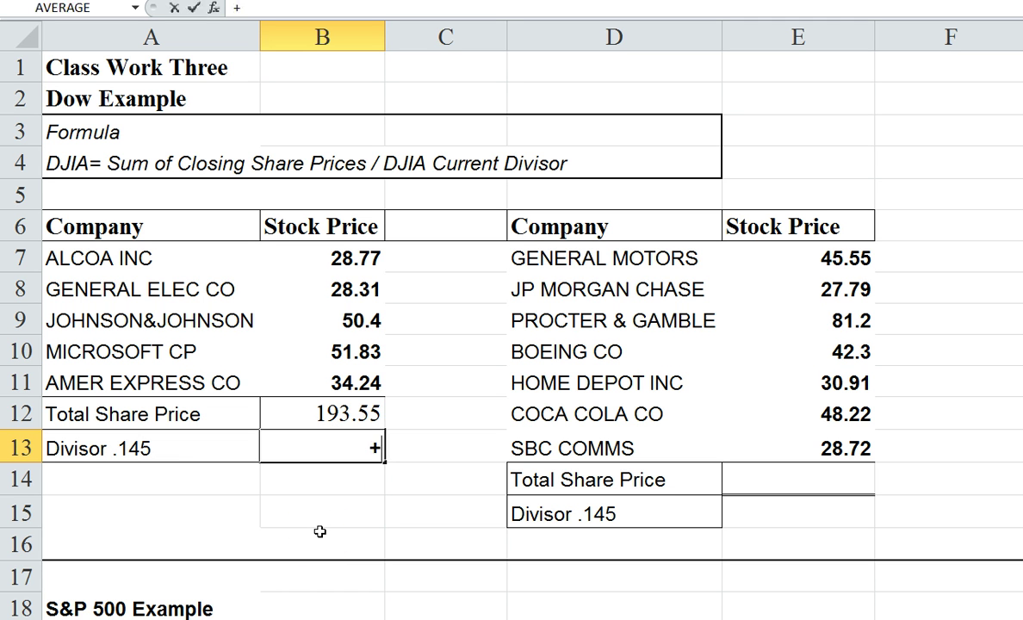
key("Up")
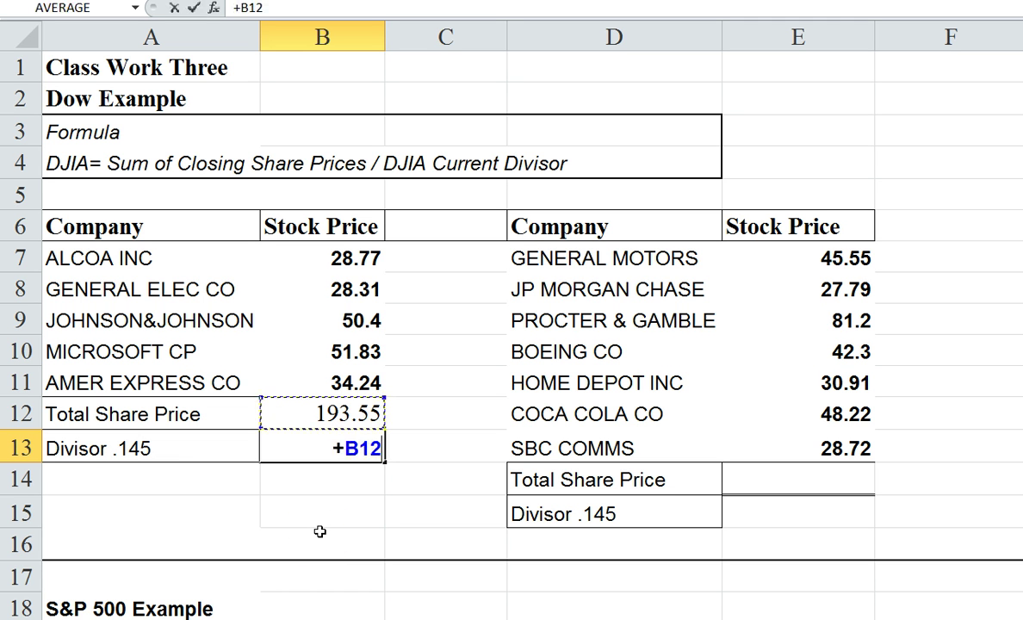
type("/")
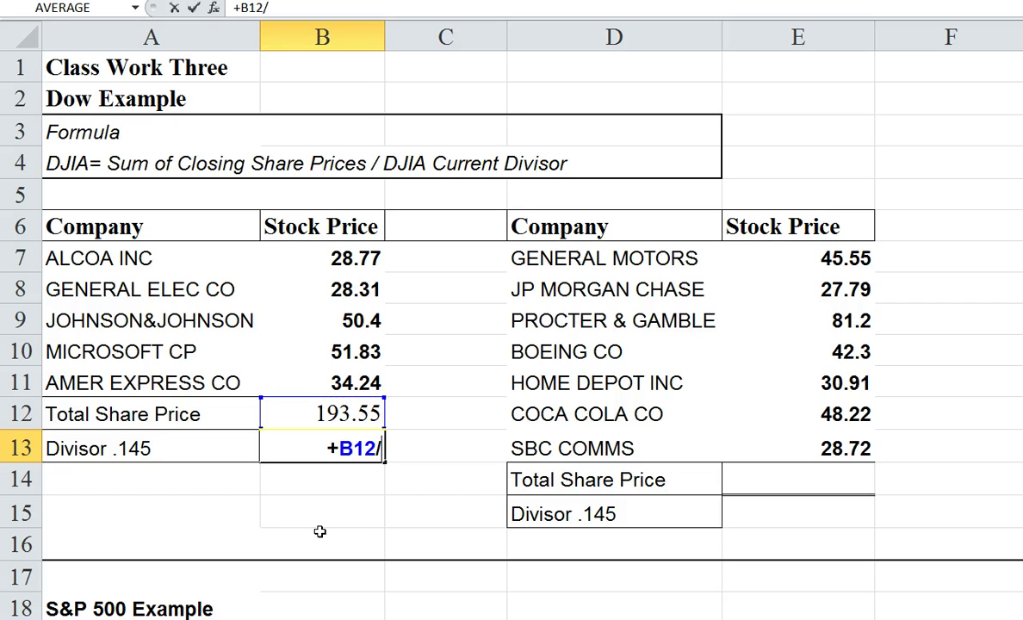
type(".145")
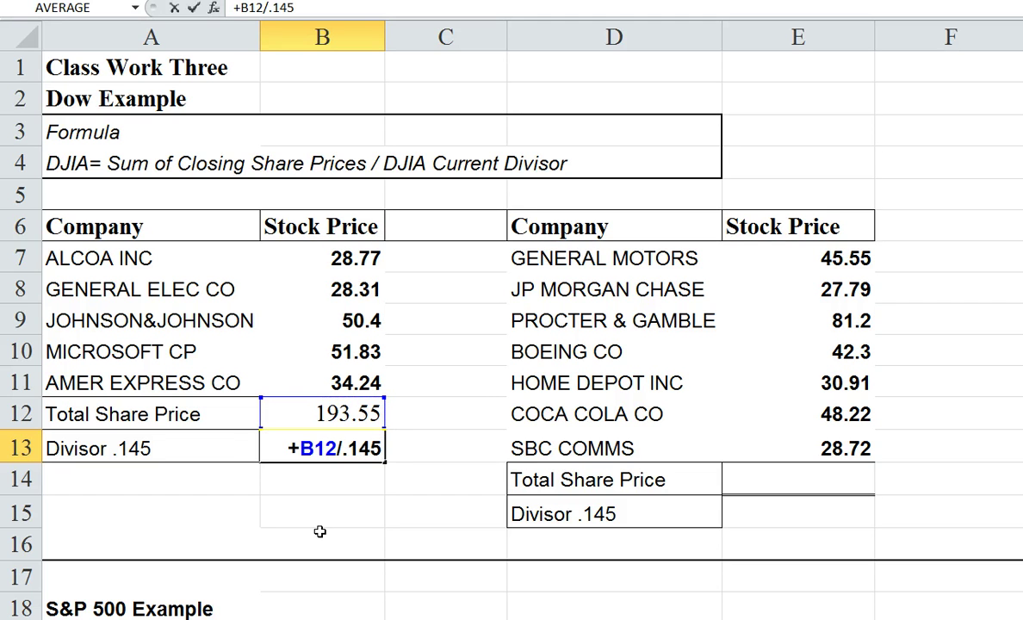
key("Return")
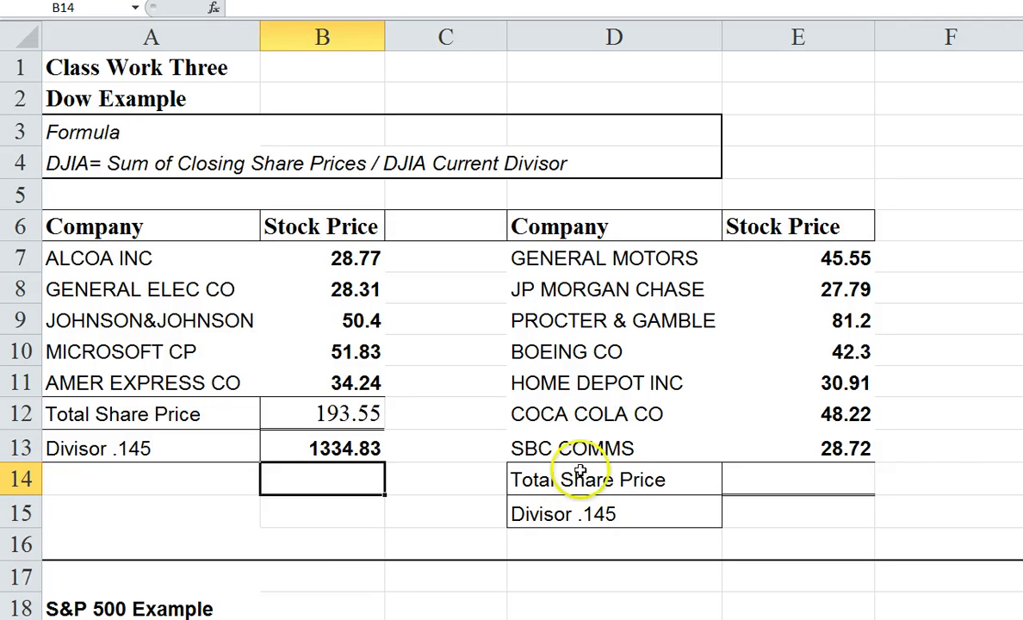
left_click(317, 446)
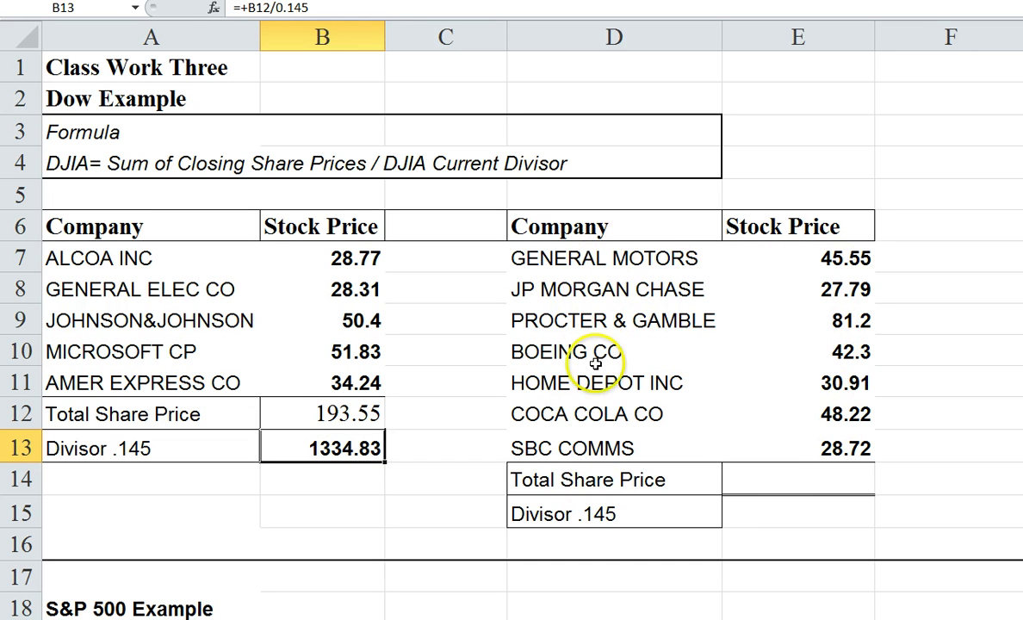
- Total the second company group's stock prices in E14 with a SUM of E7:E13, and check the summed range
left_click(748, 475)
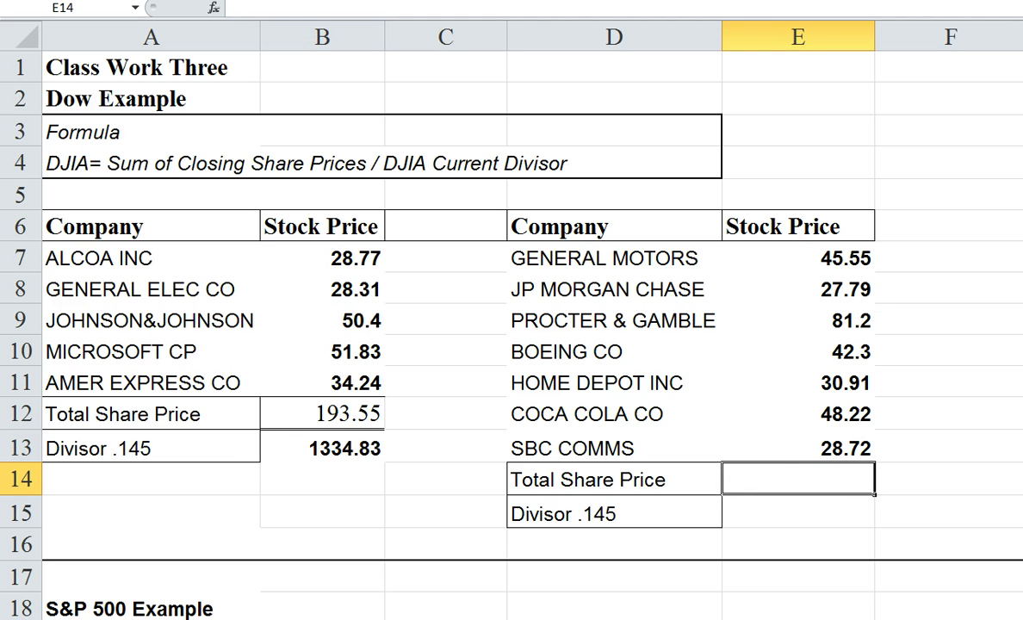
key("alt+equal")
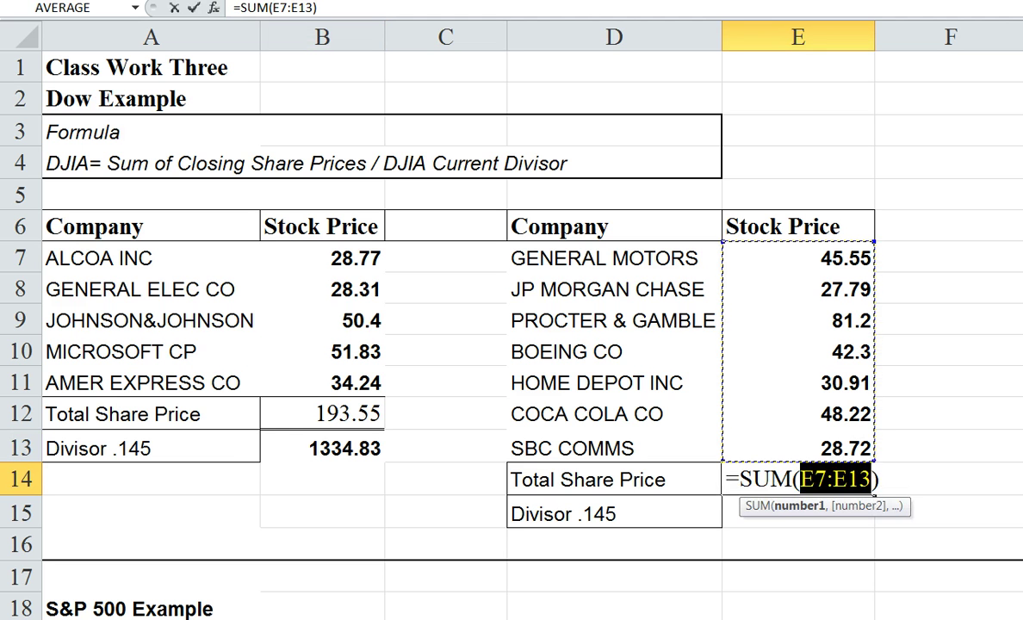
key("Return")
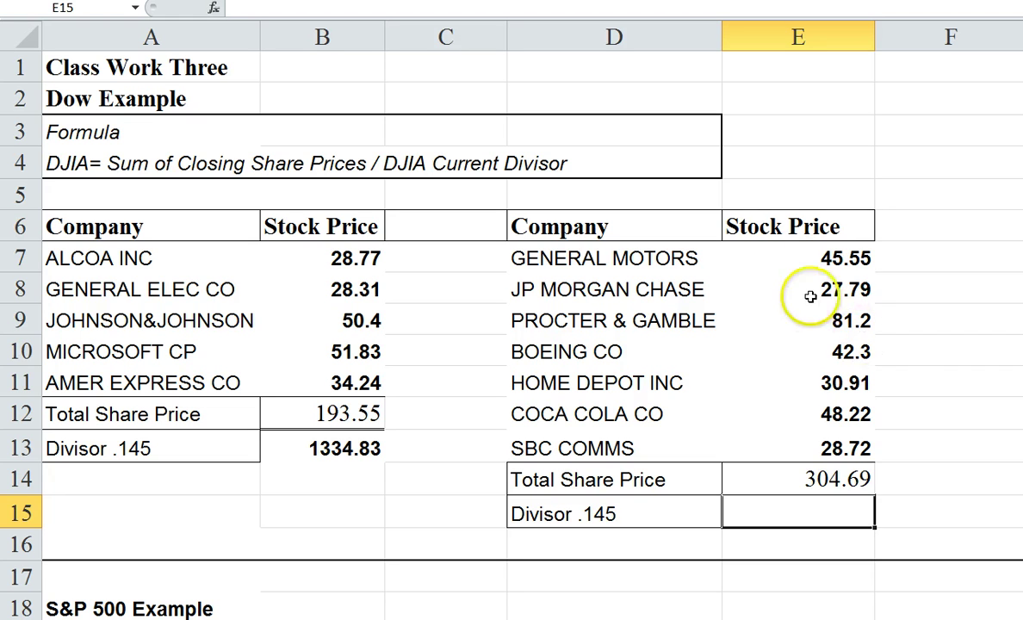
left_click_drag(760, 225, 838, 464)
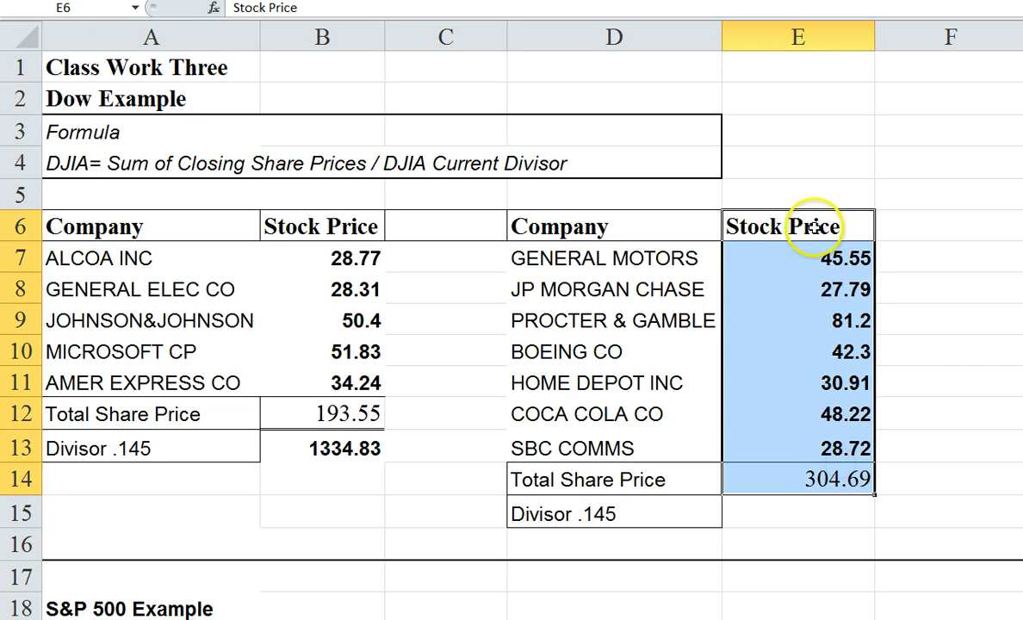
left_click(818, 478)
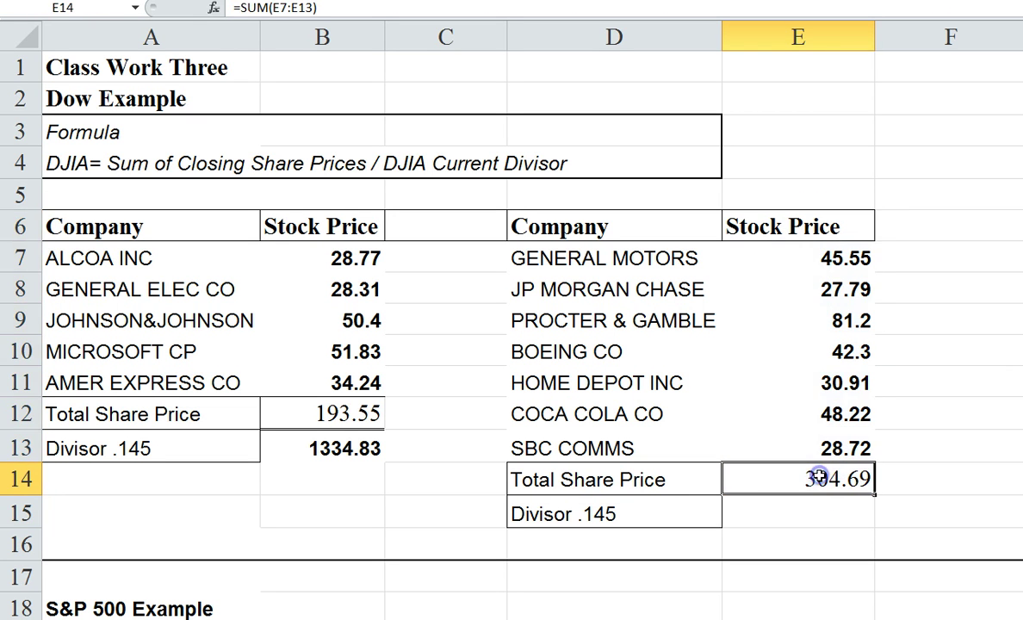
- Calculate the second group's index in E15 by dividing the total in E14 by .145
left_click(788, 514)
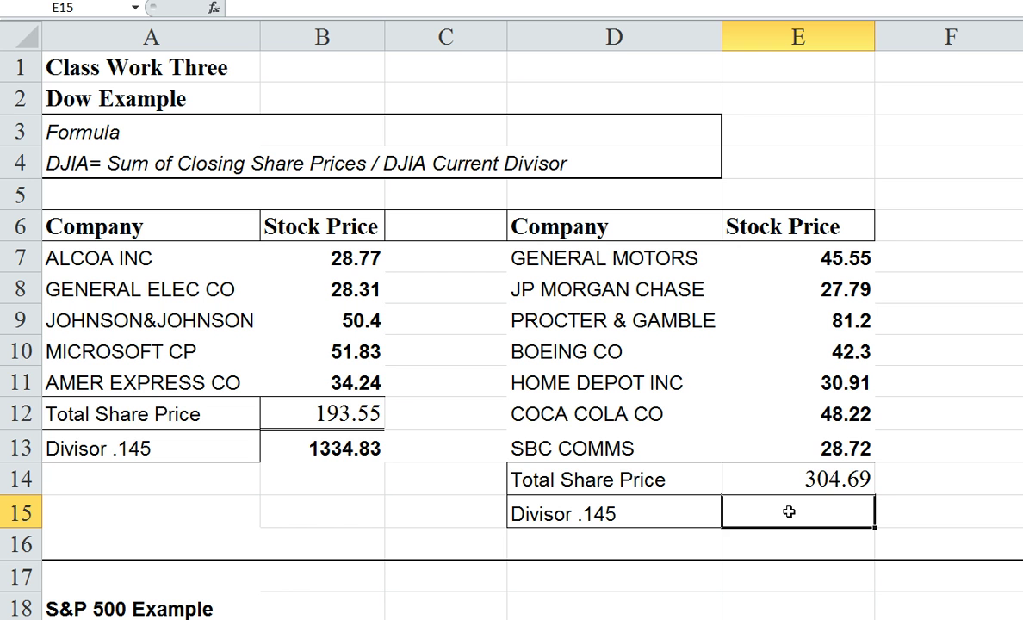
type("+")
left_click(809, 480)
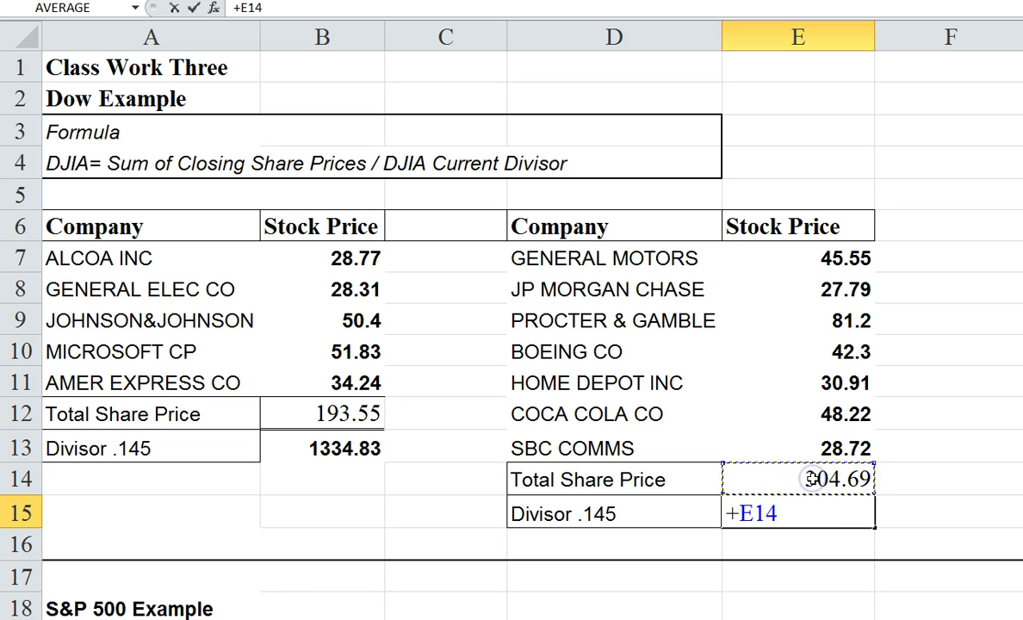
type("/.145")
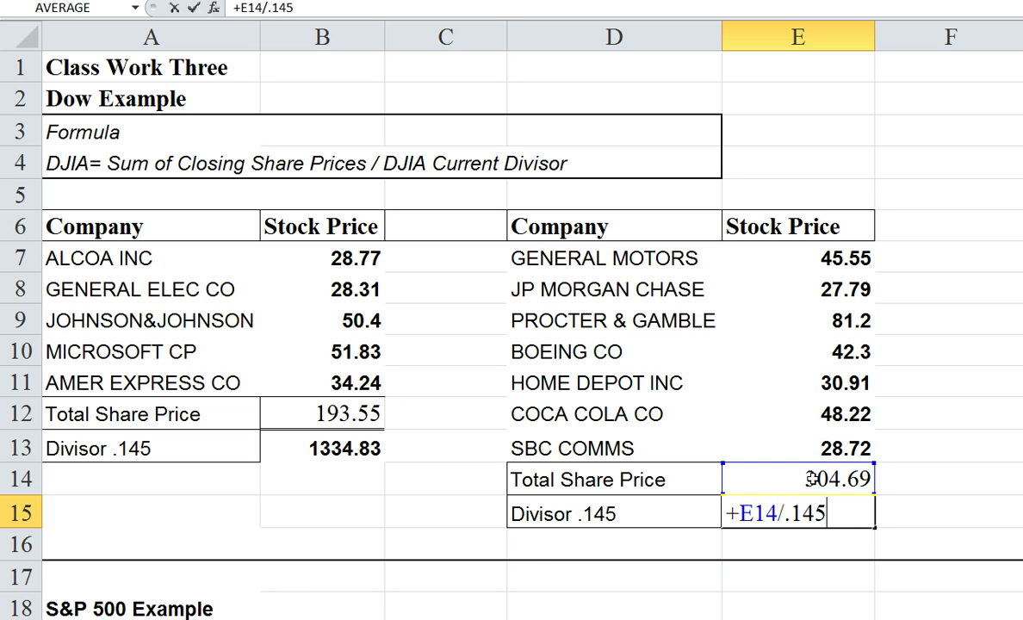
key("Return")
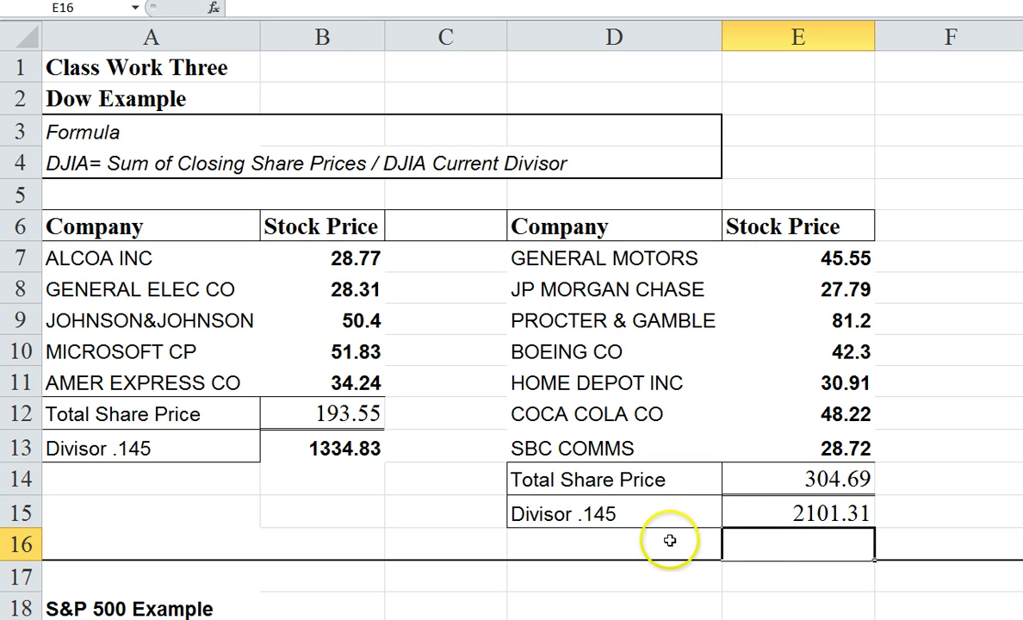
left_click(765, 514)
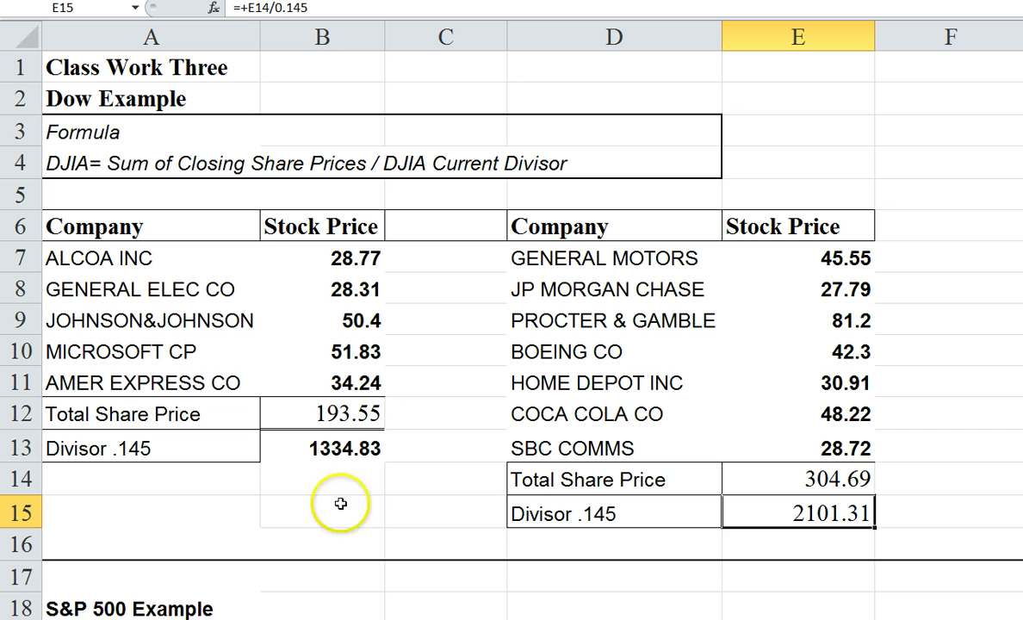
- Set ALCOA INC's stock price in B7 to 29.77 to test its effect on the first group's index
left_click(301, 450)
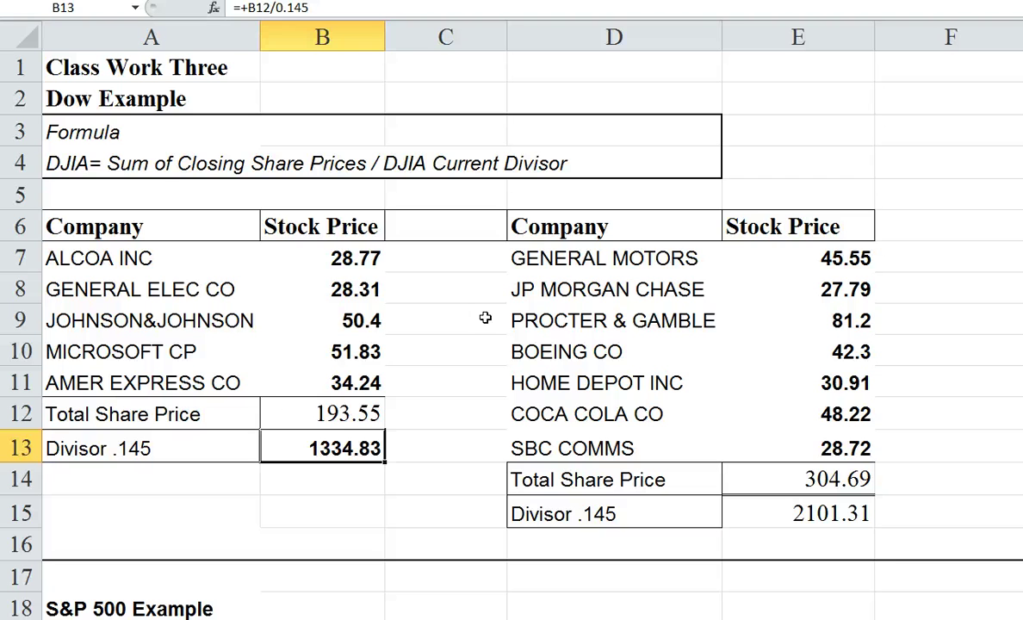
left_click(327, 256)
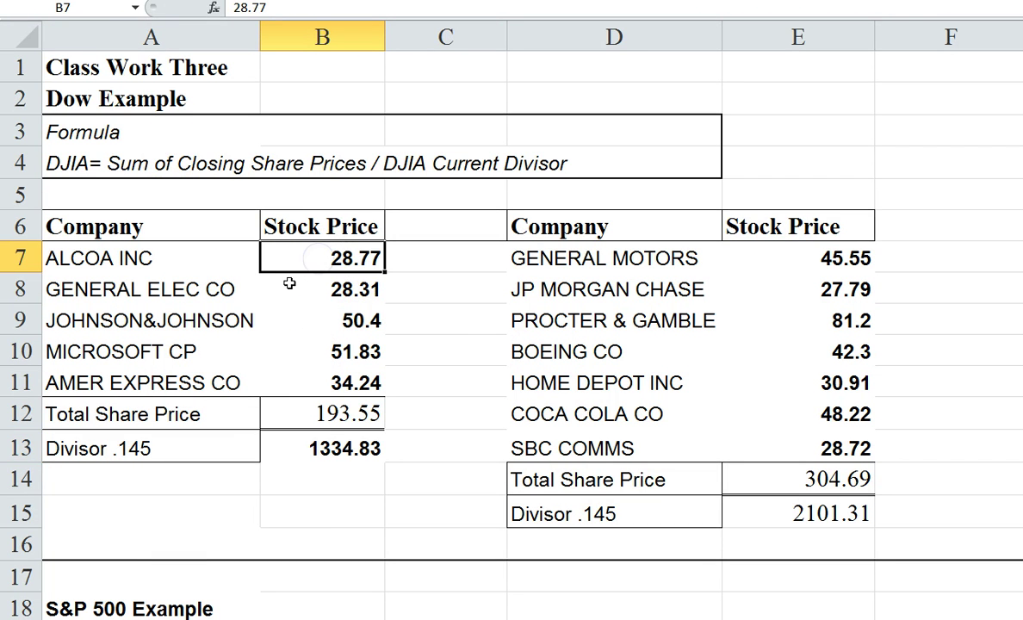
type("29.77")
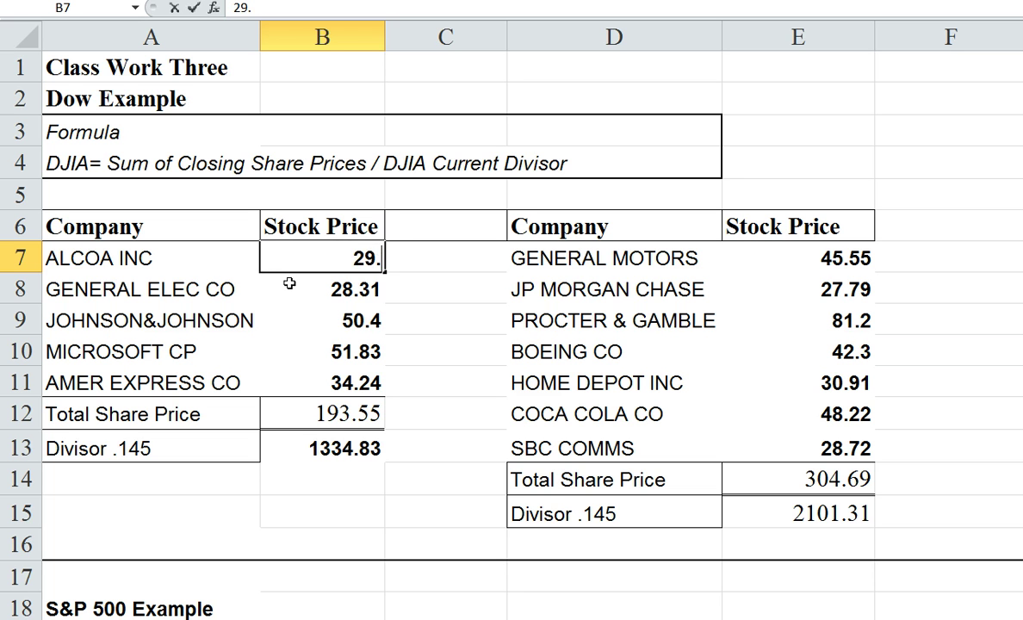
left_click(326, 499)
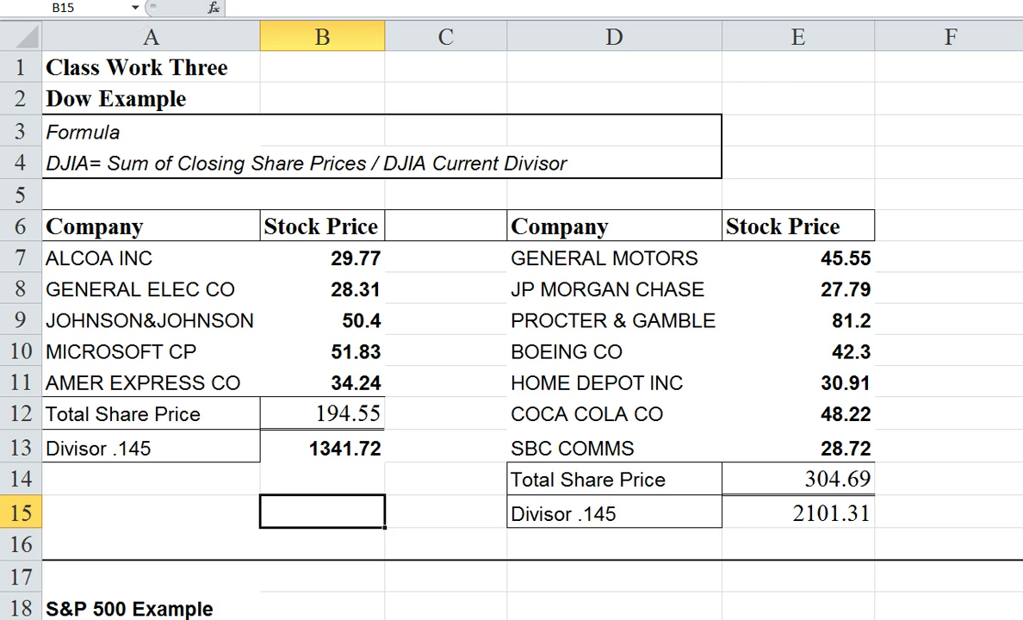
- Undo the ALCOA INC price change, redo it to compare the index, and undo it again
key("ctrl+z")
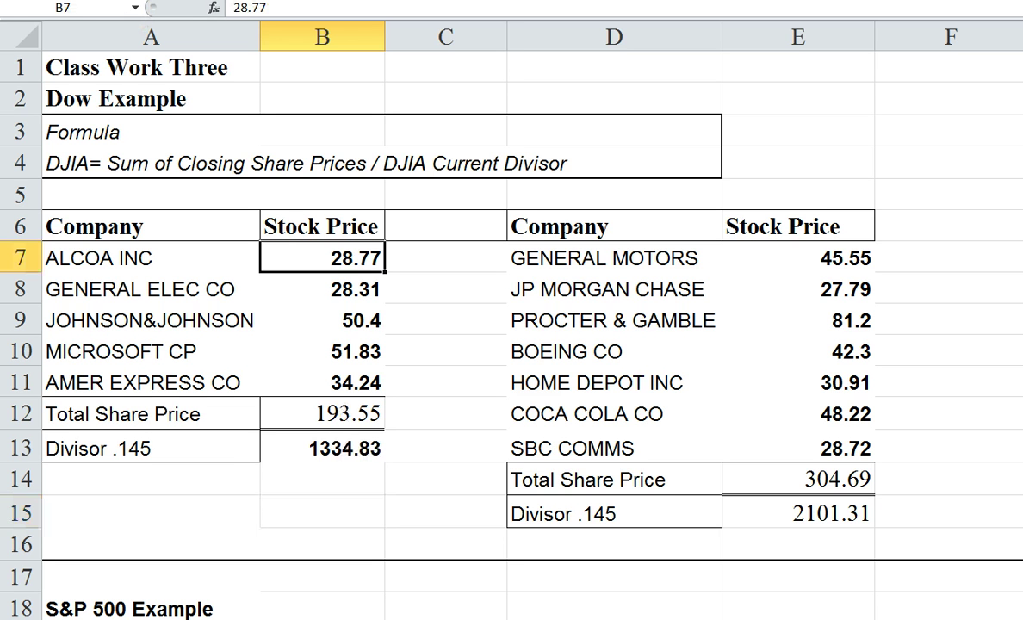
key("ctrl+y")
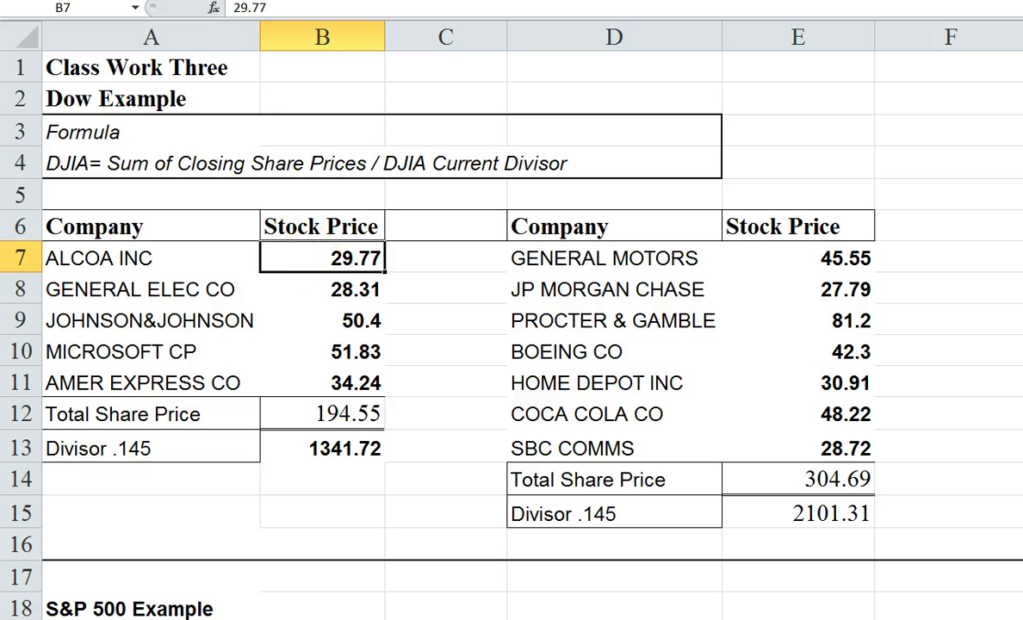
key("ctrl+z")
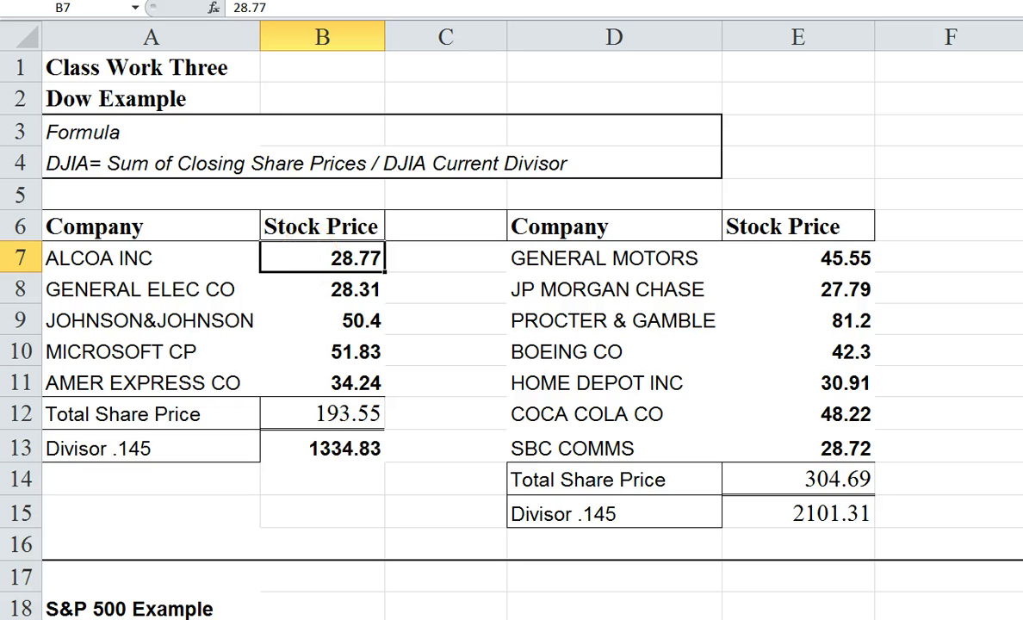
- Try a JOHNSON&JOHNSON stock price of 51.4 in B9, check the index in B13, and undo the change
left_click(345, 322)
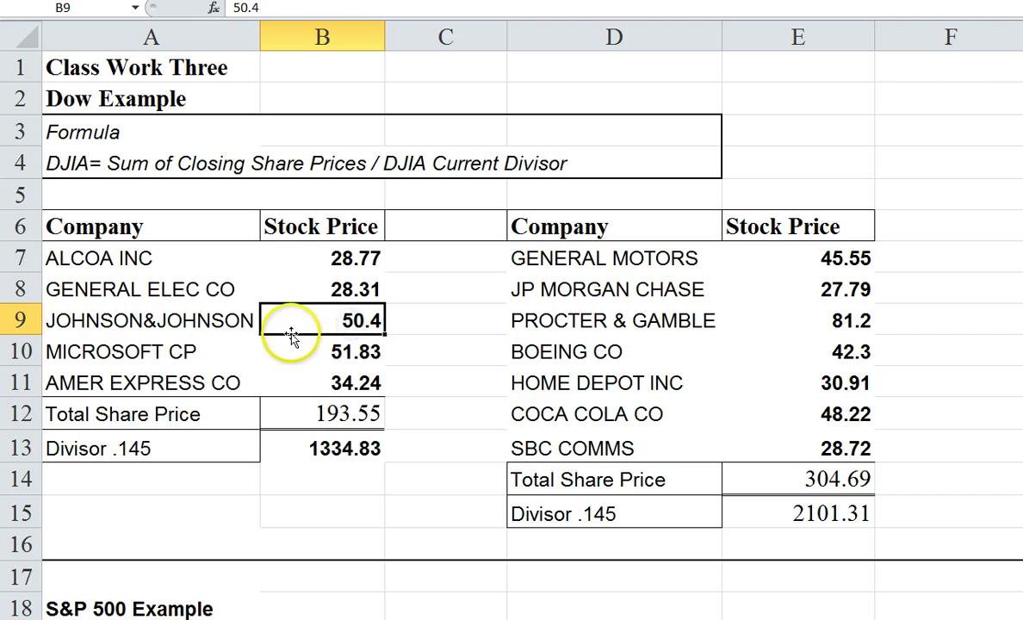
type("51.4")
key("Return")
left_click(313, 322)
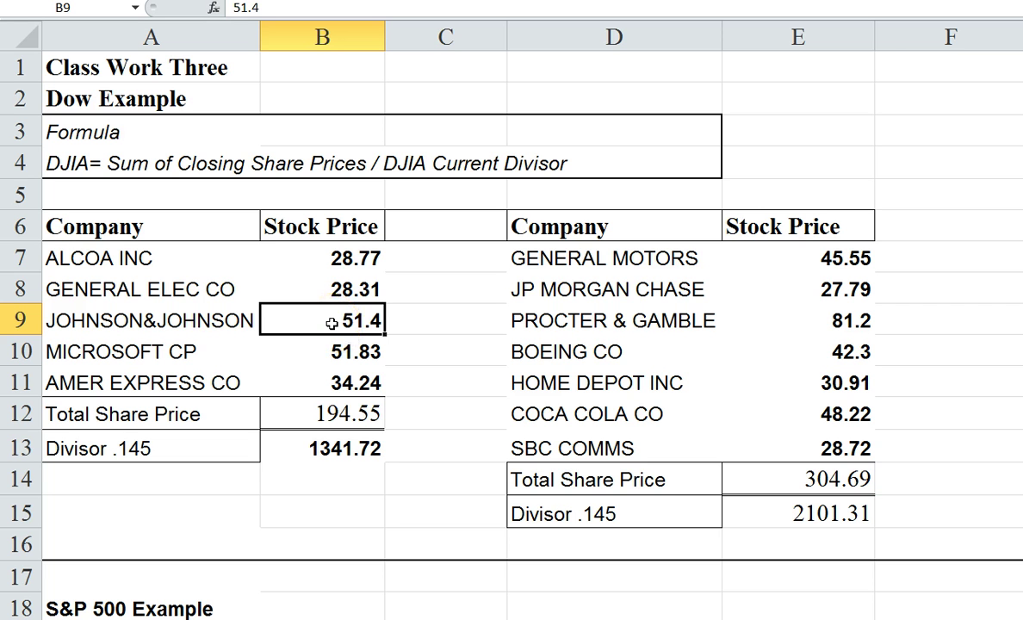
left_click(320, 449)
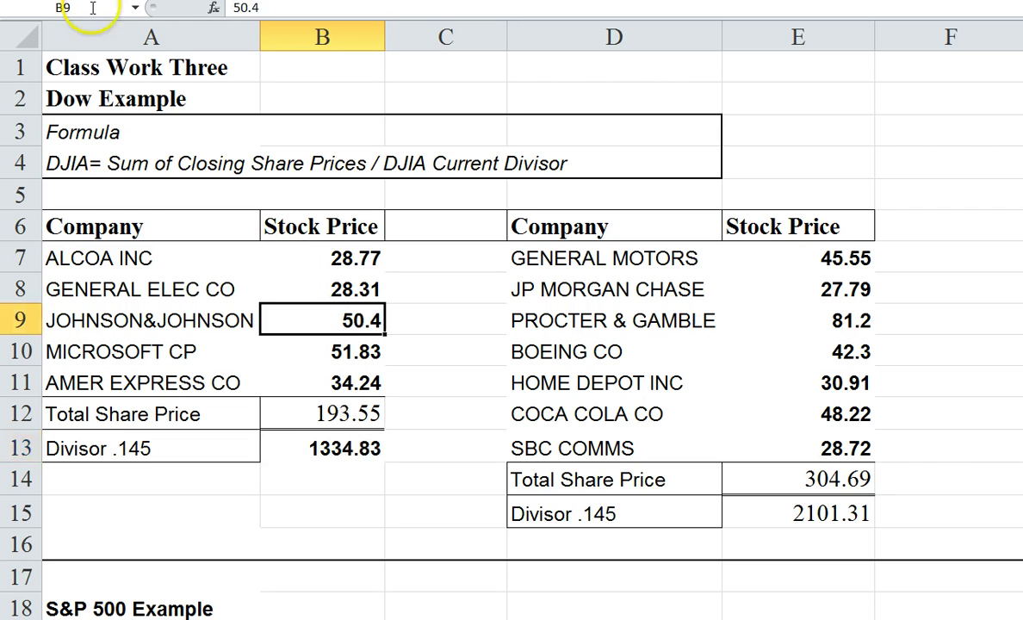
- Review the first group's individual stock prices and its index formula in B13, and go to the S&P 500 Example section
left_click(317, 259)
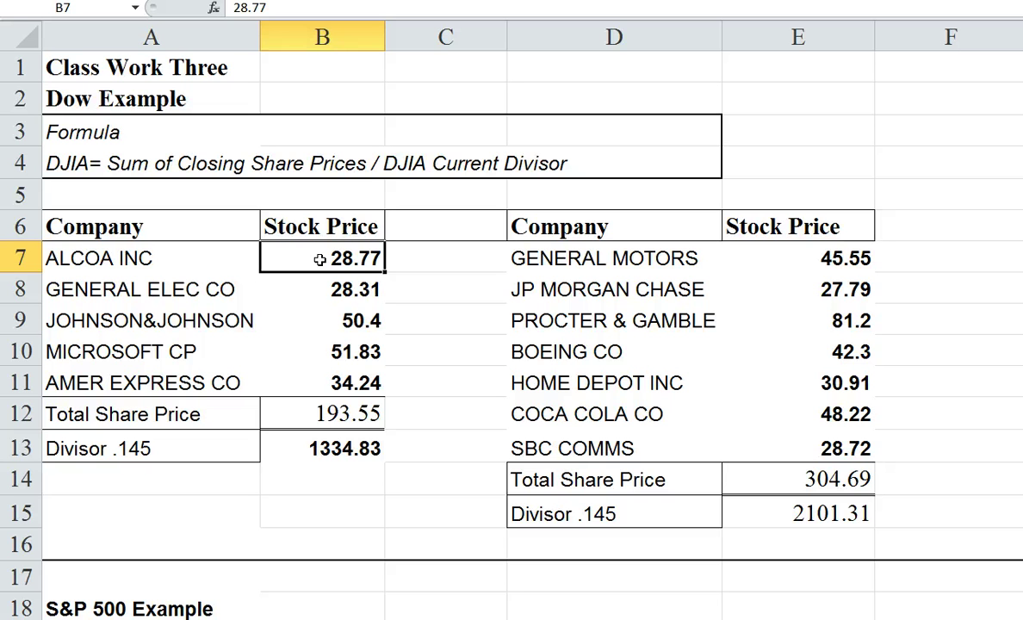
left_click(316, 252)
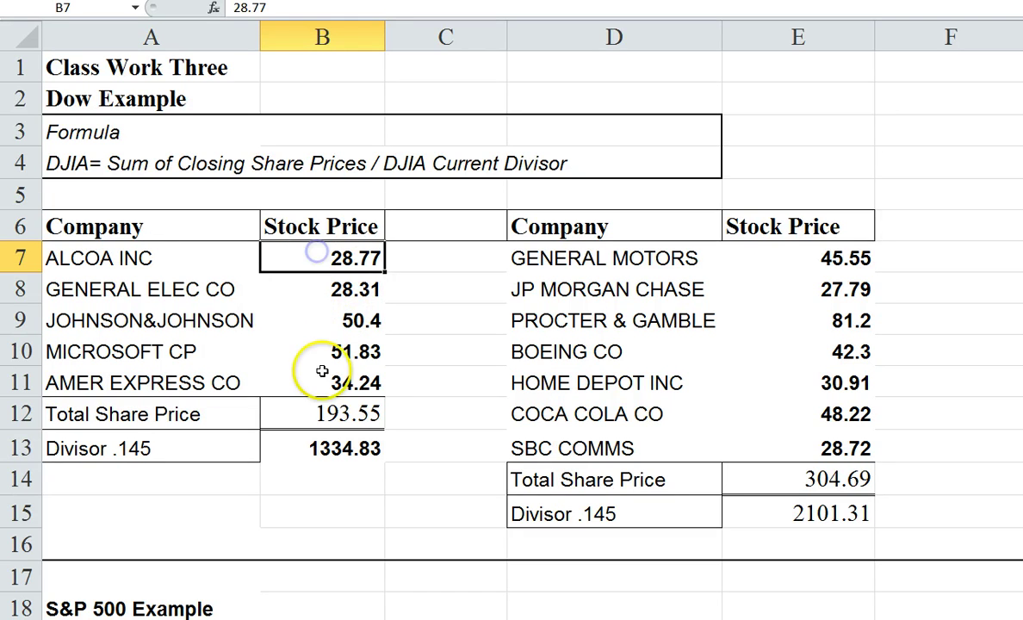
left_click(304, 322)
left_click(317, 285)
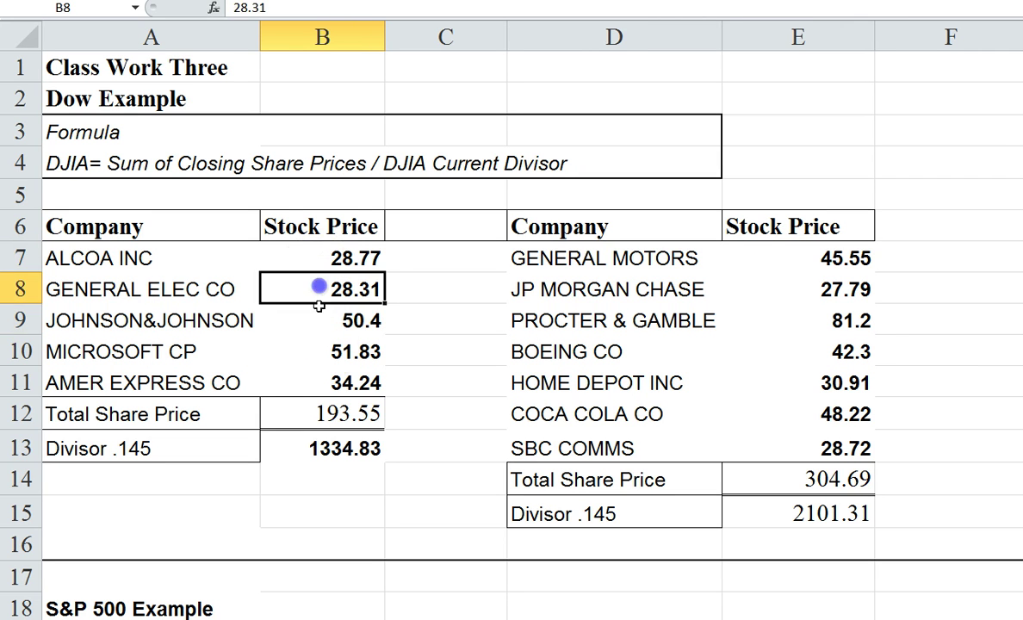
left_click(325, 351)
left_click(321, 441)
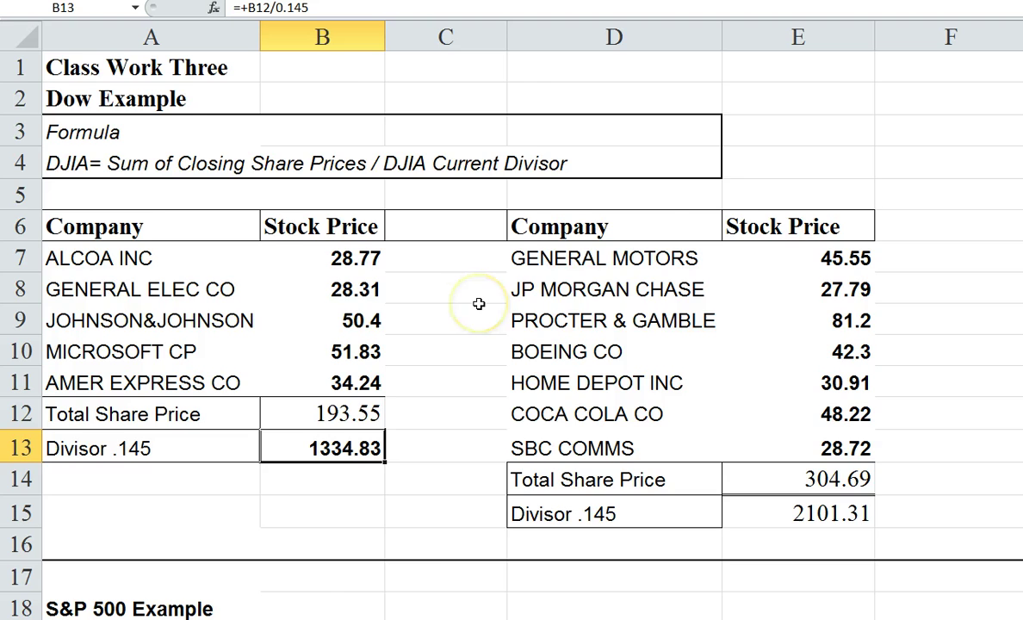
scroll(479, 303, "down", 2)
scroll(478, 303, "down", 3)
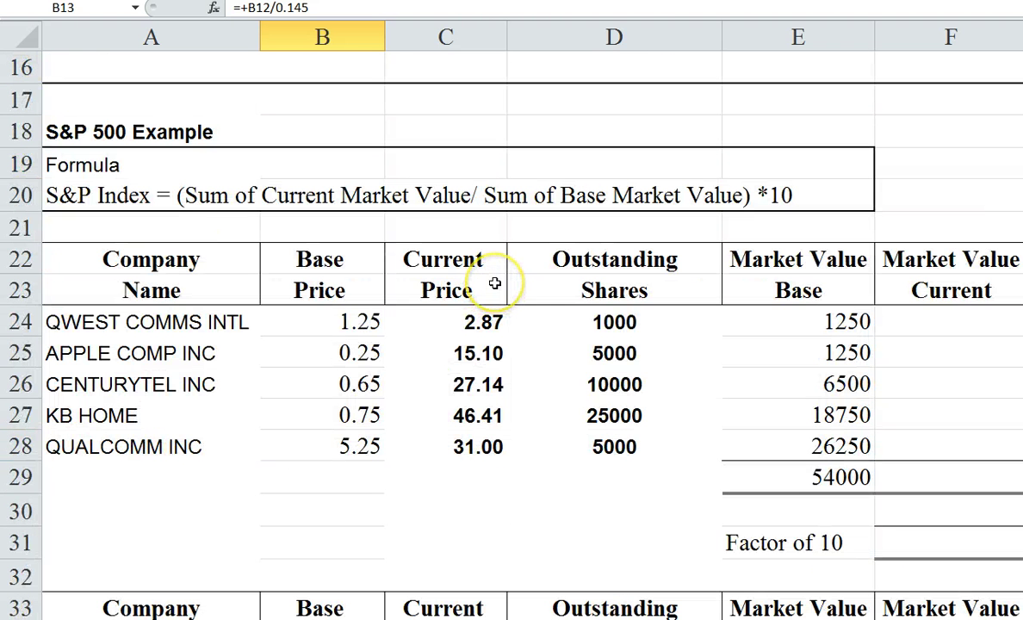
- Review the base prices, current prices and outstanding shares of the five companies in the first S&P 500 Example table
scroll(495, 284, "up", 1)
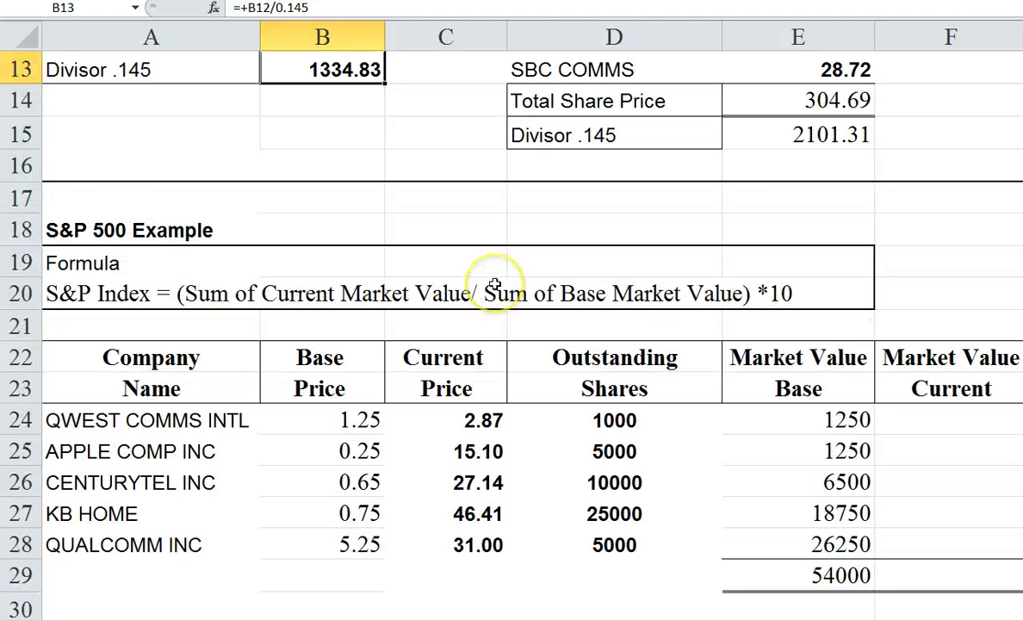
scroll(495, 285, "down", 1)
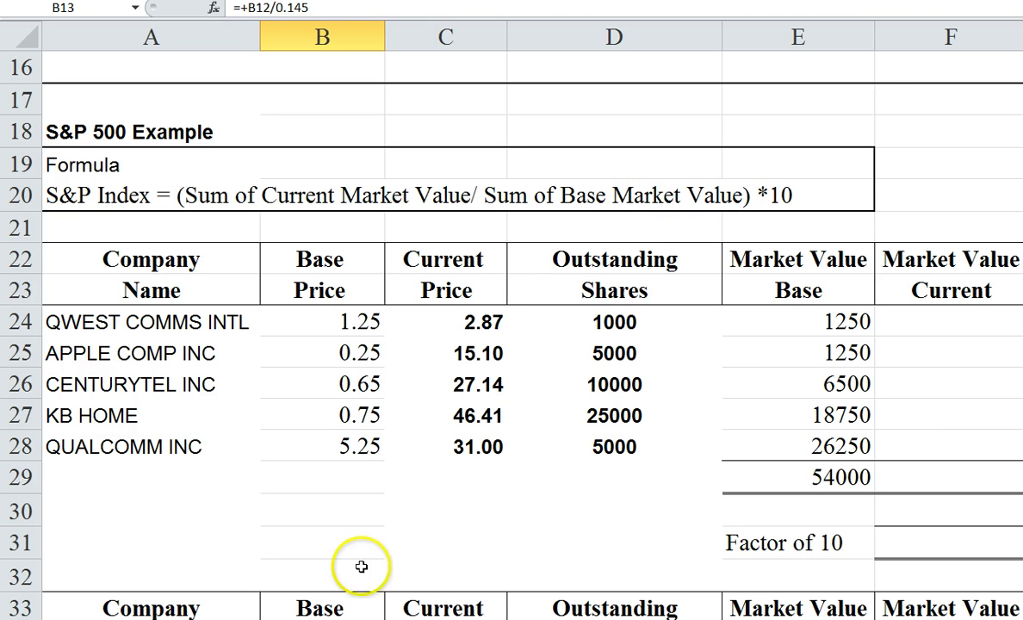
left_click_drag(297, 323, 302, 446)
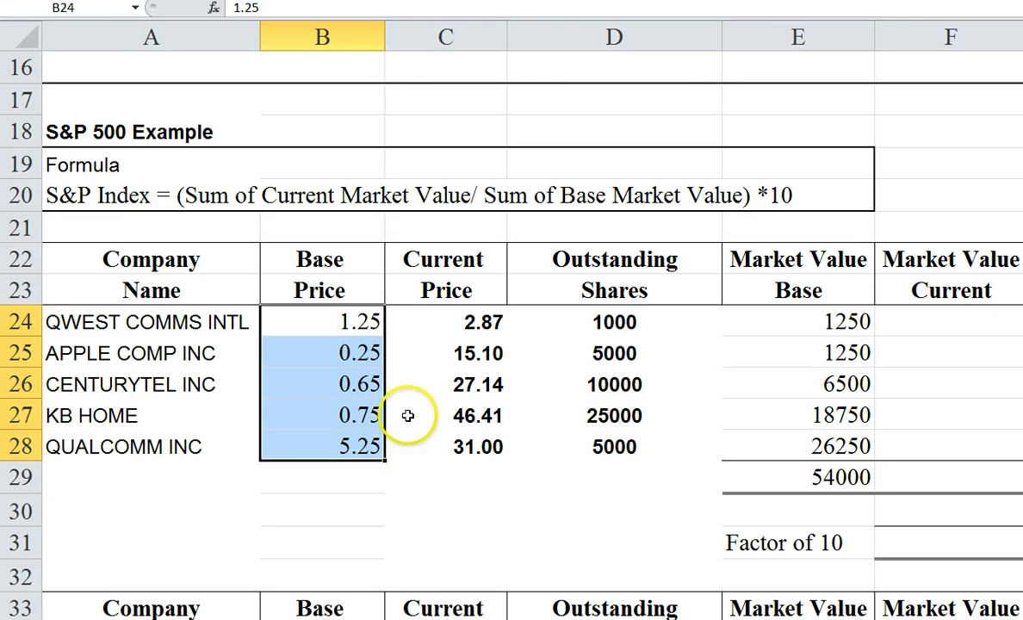
left_click(468, 323)
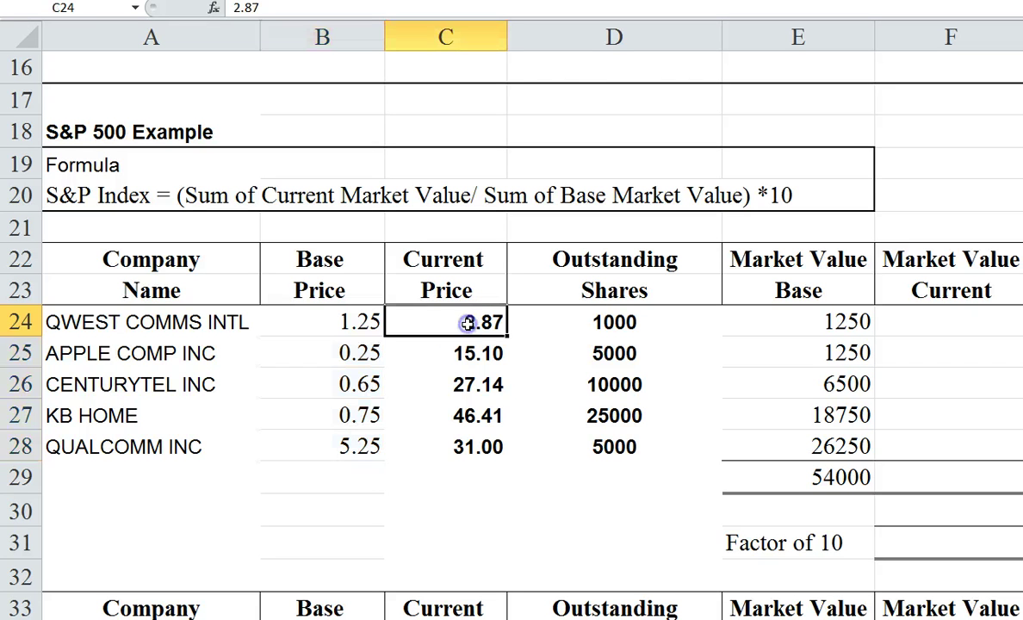
left_click_drag(436, 325, 452, 422)
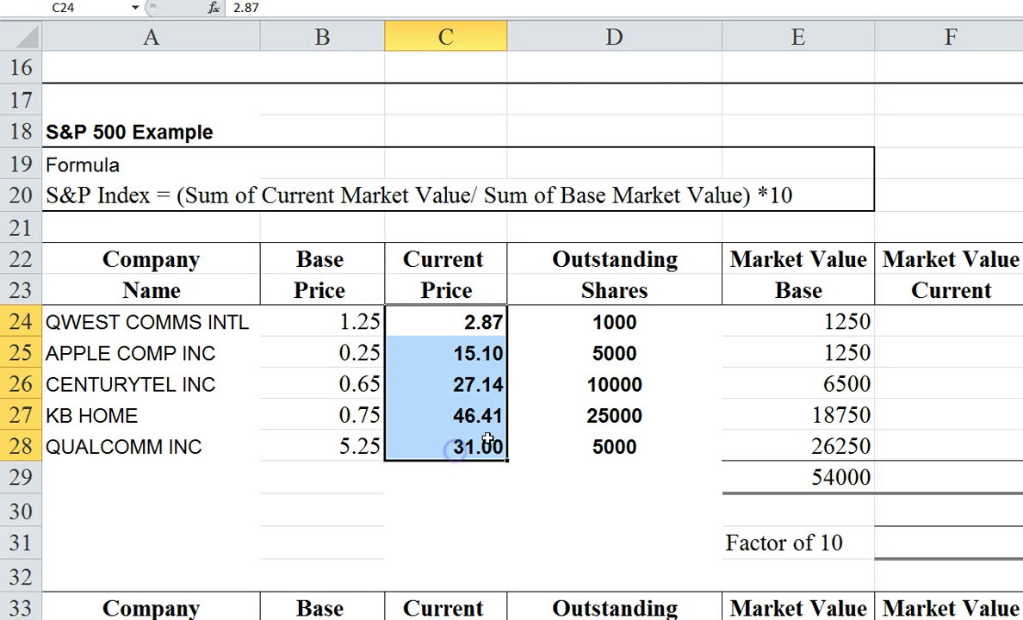
left_click_drag(589, 323, 606, 440)
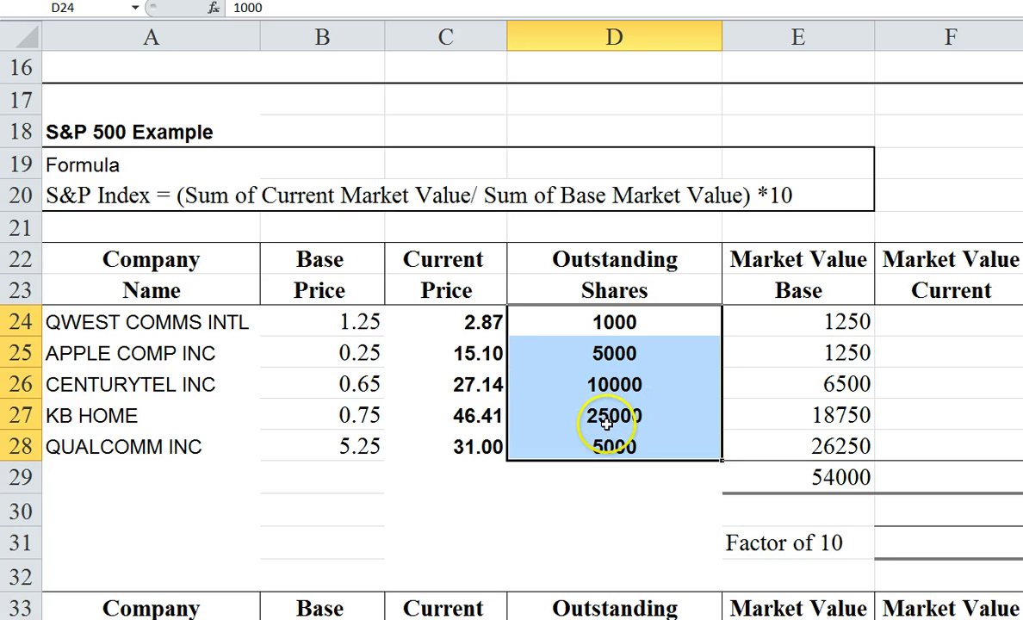
left_click(606, 416)
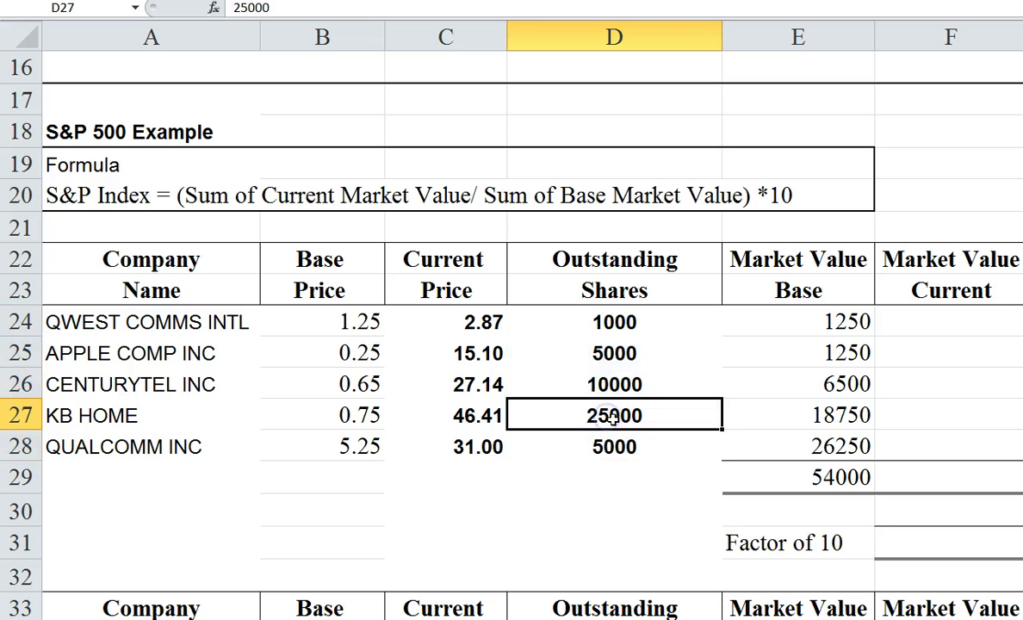
left_click(635, 323)
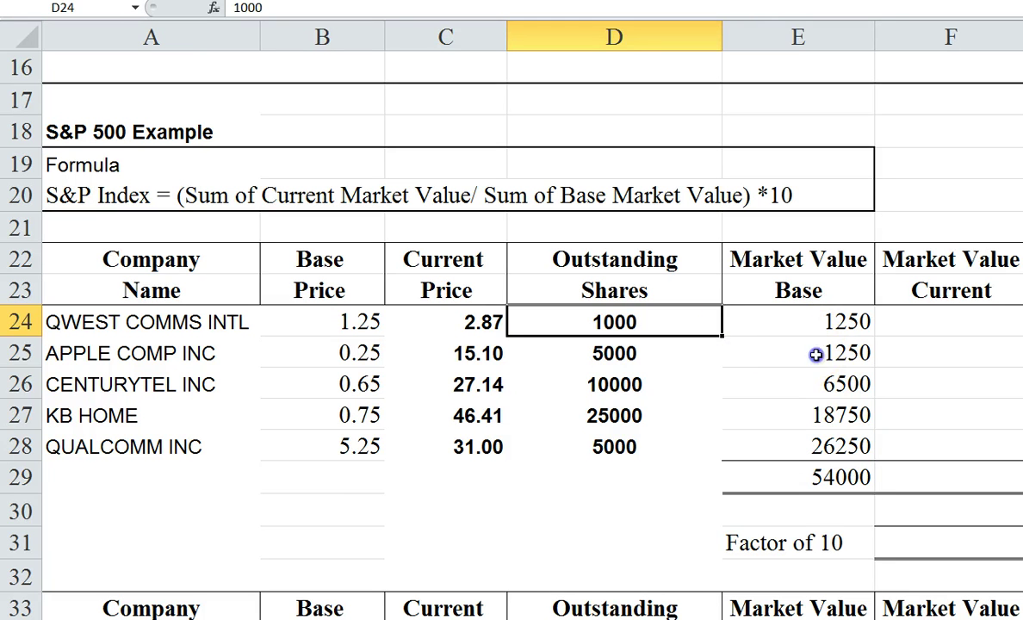
- Clear the base market values in E25:E28 and check the remaining formula in E24 against the S&P Index formula
left_click_drag(752, 353, 808, 437)
key("Delete")
left_click(774, 320)
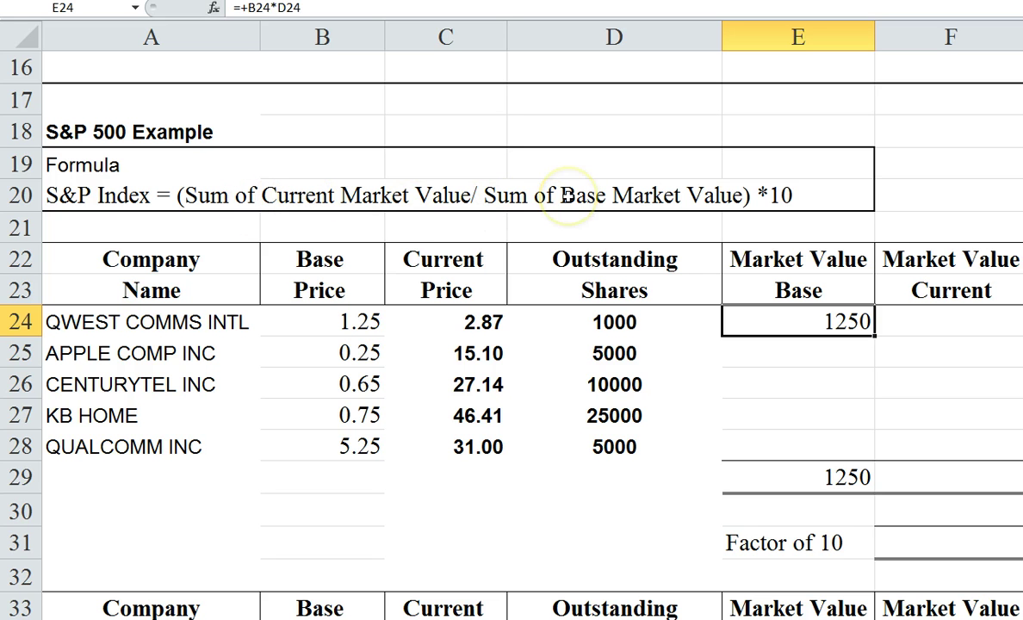
left_click(606, 198)
left_click(766, 271)
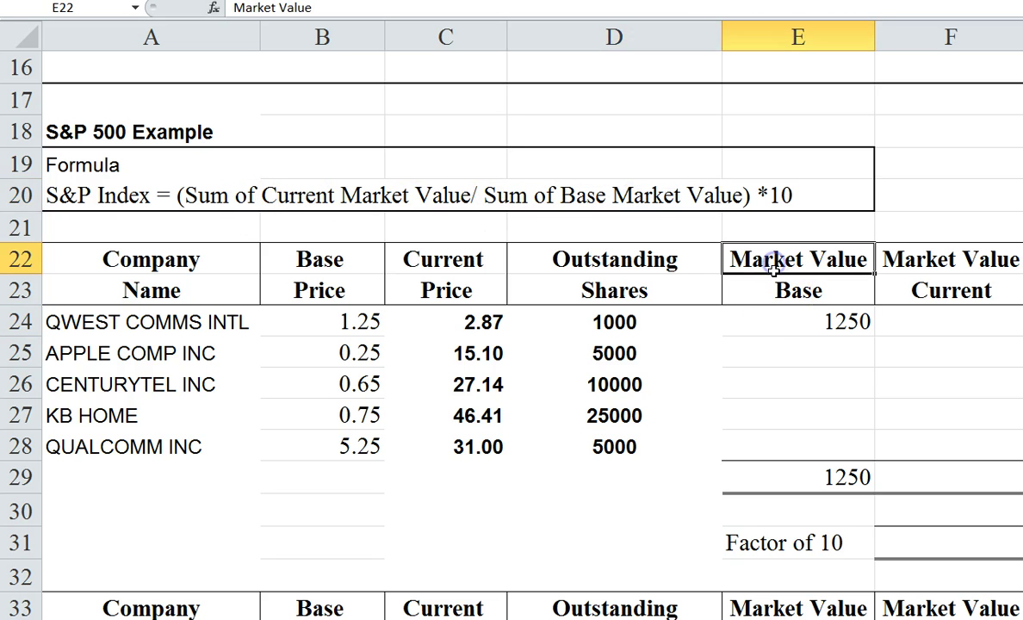
left_click(759, 329)
- Calculate APPLE COMP INC's base market value in E25 with +B25*D25 and fill the formula down through E28
left_click(774, 351)
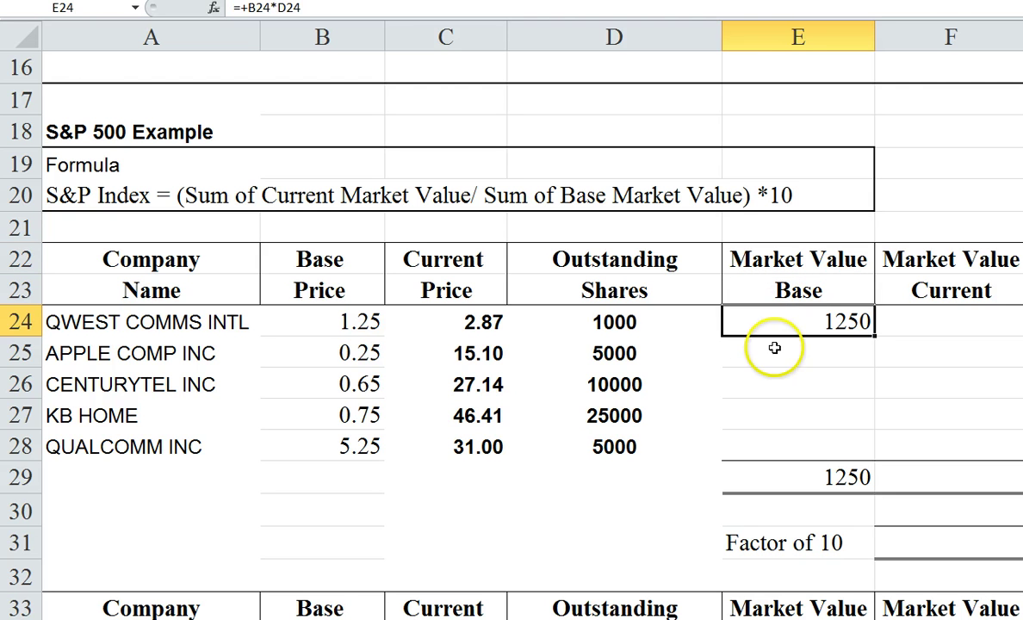
type("+")
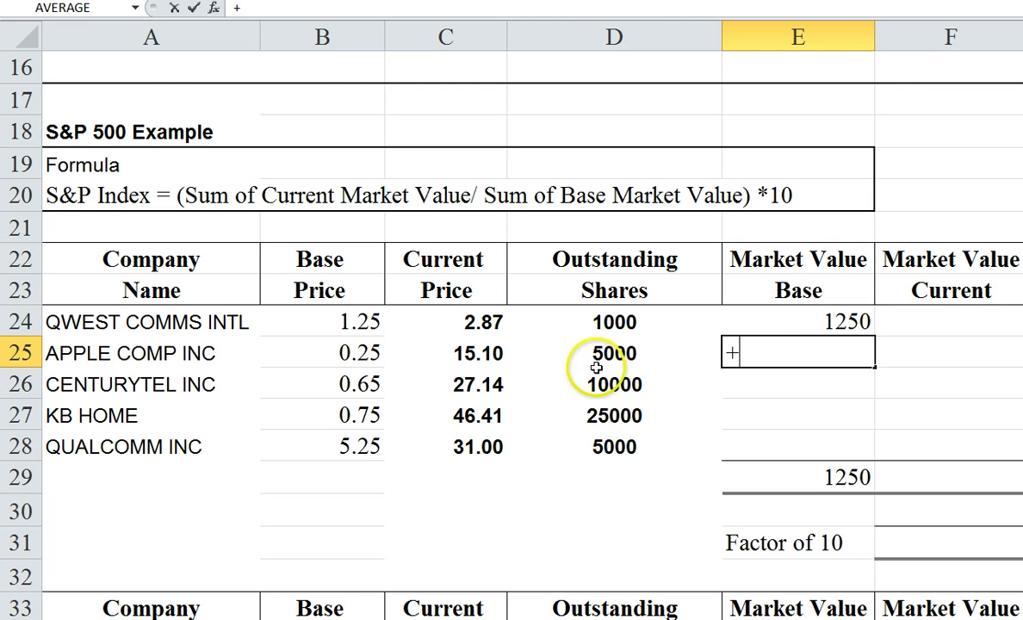
left_click(353, 353)
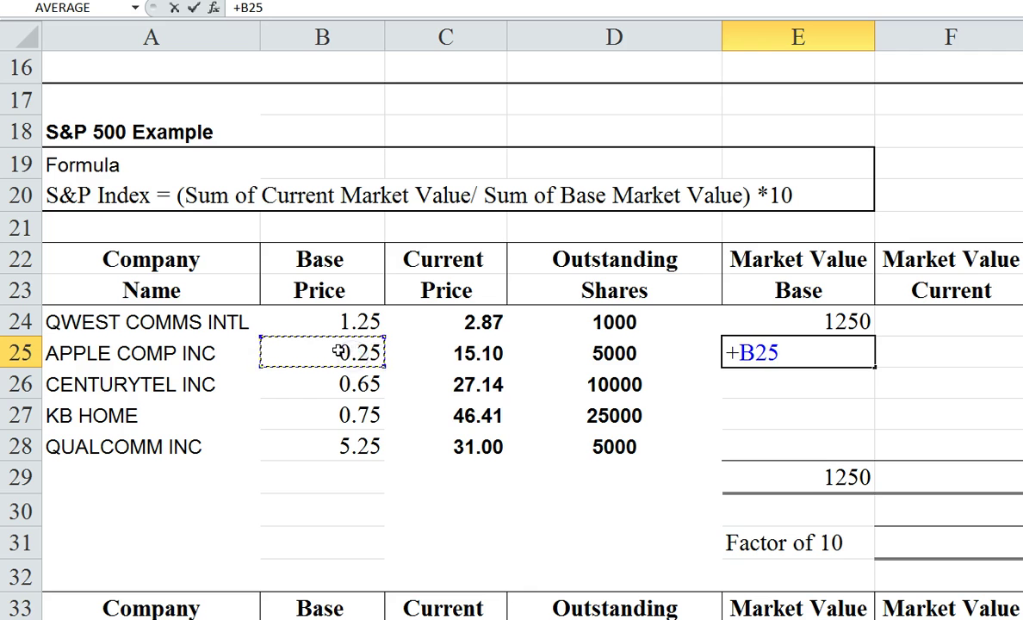
type("*")
left_click(597, 356)
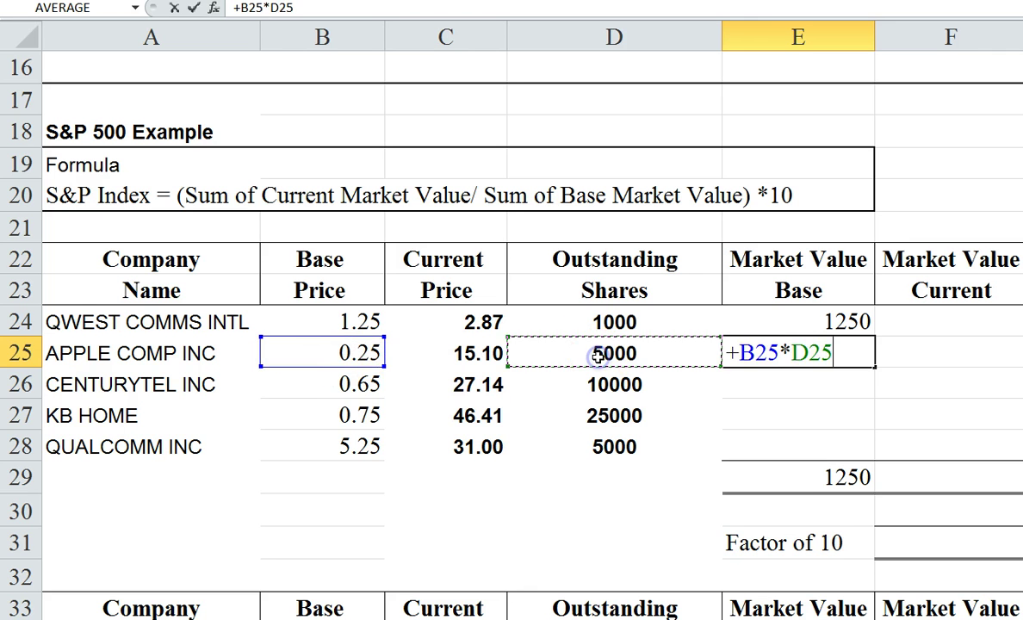
key("Return")
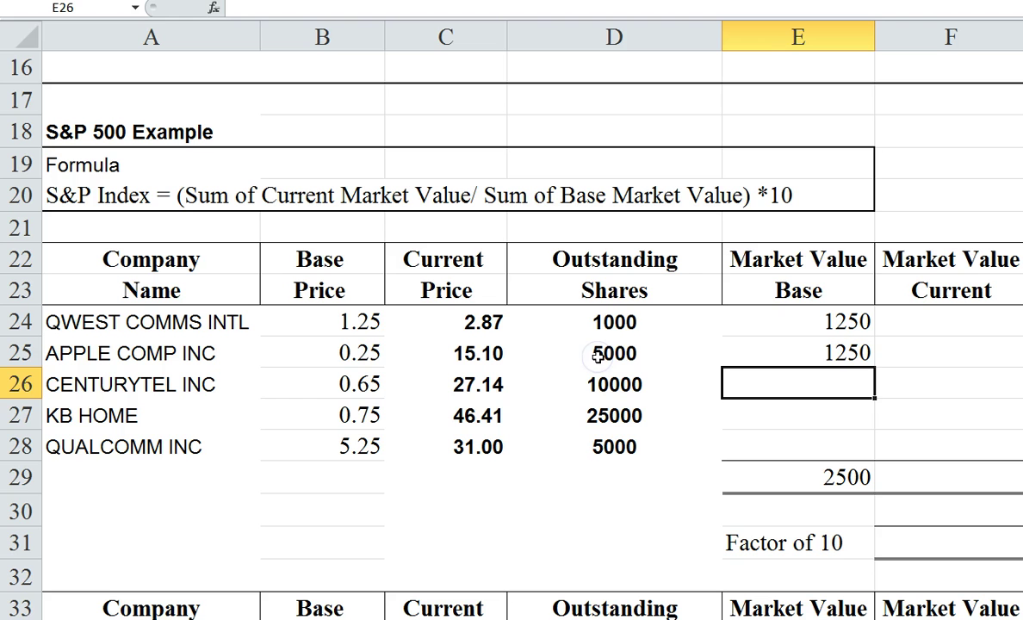
left_click(855, 351)
left_click_drag(875, 368, 874, 449)
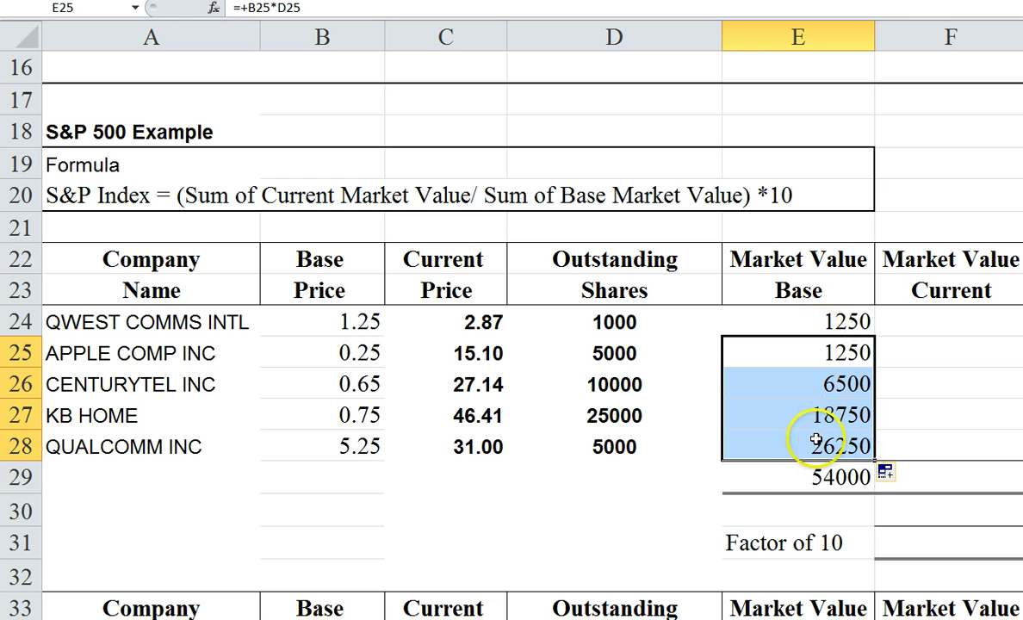
- Label the sum row under the first S&P table as TOTAL in A29
left_click(816, 472)
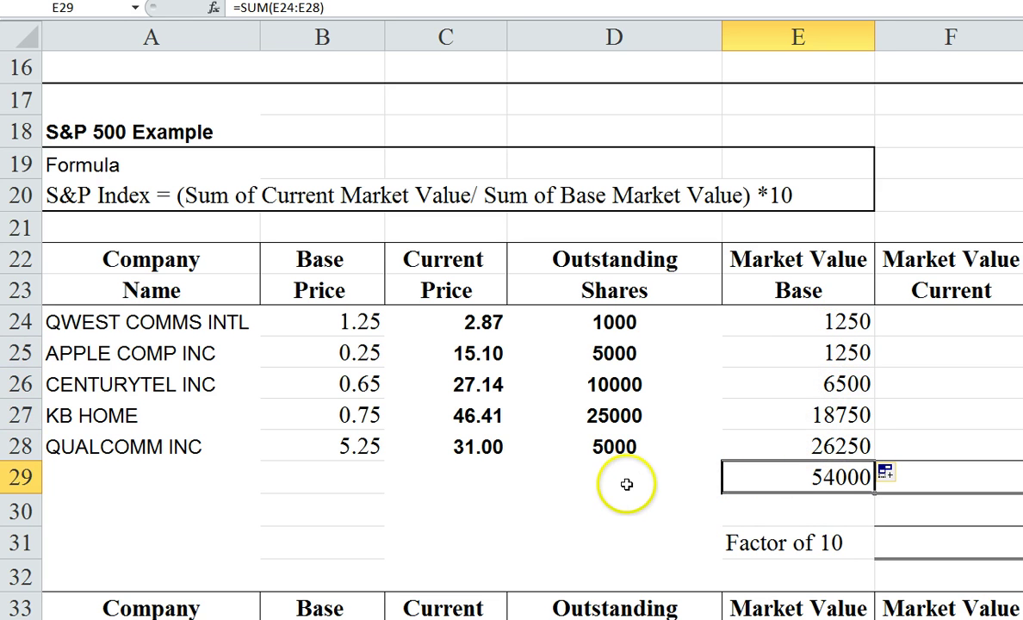
left_click(106, 478)
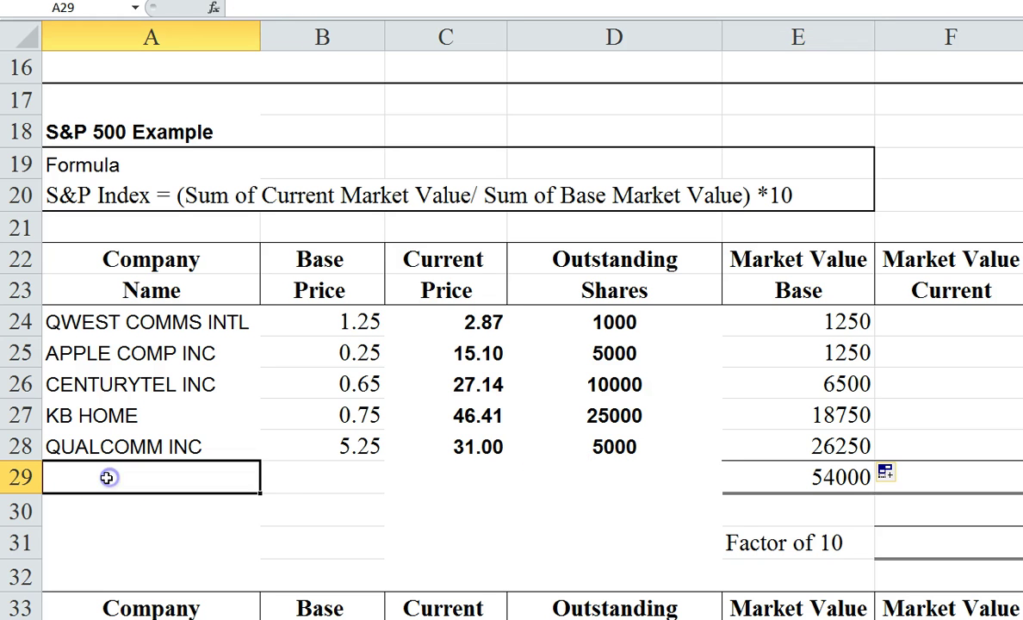
type("S")
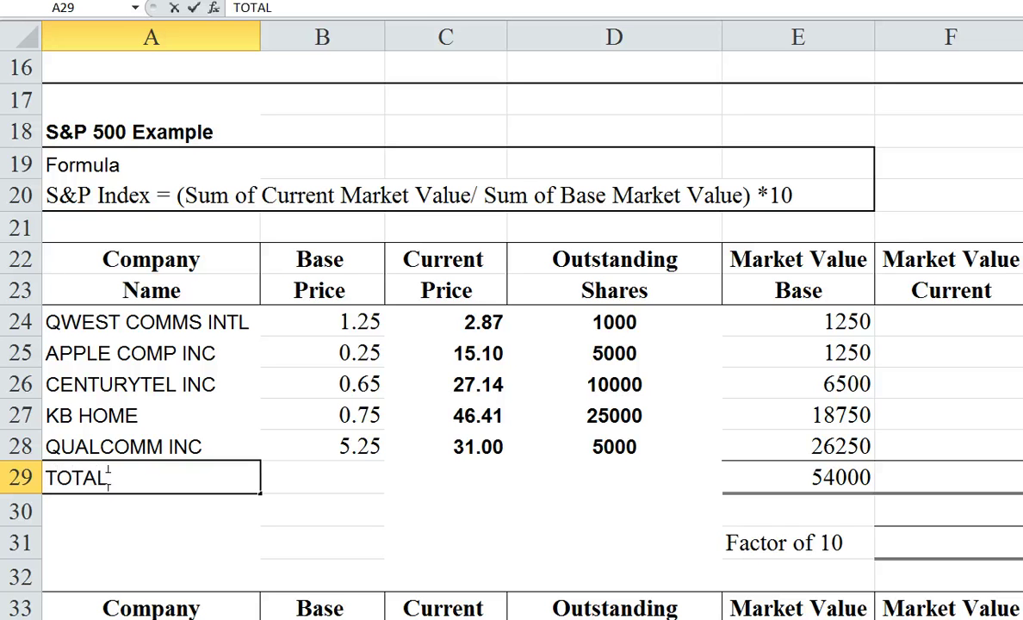
left_click(777, 476)
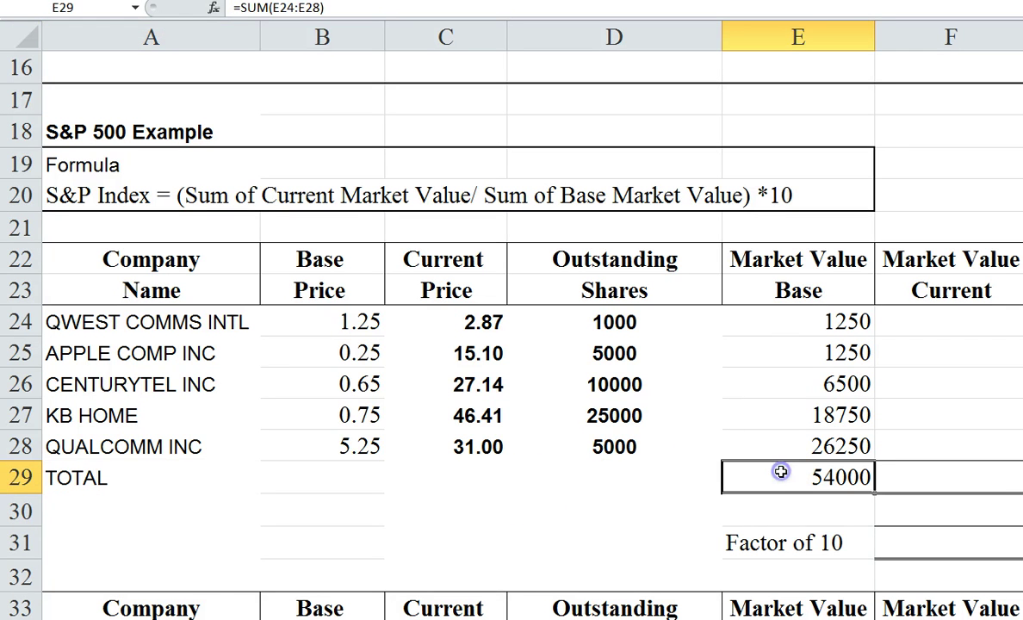
- Clear the base market value total in E29 and re-create it as =SUM(E24:E28)
left_click(828, 521)
left_click(896, 413)
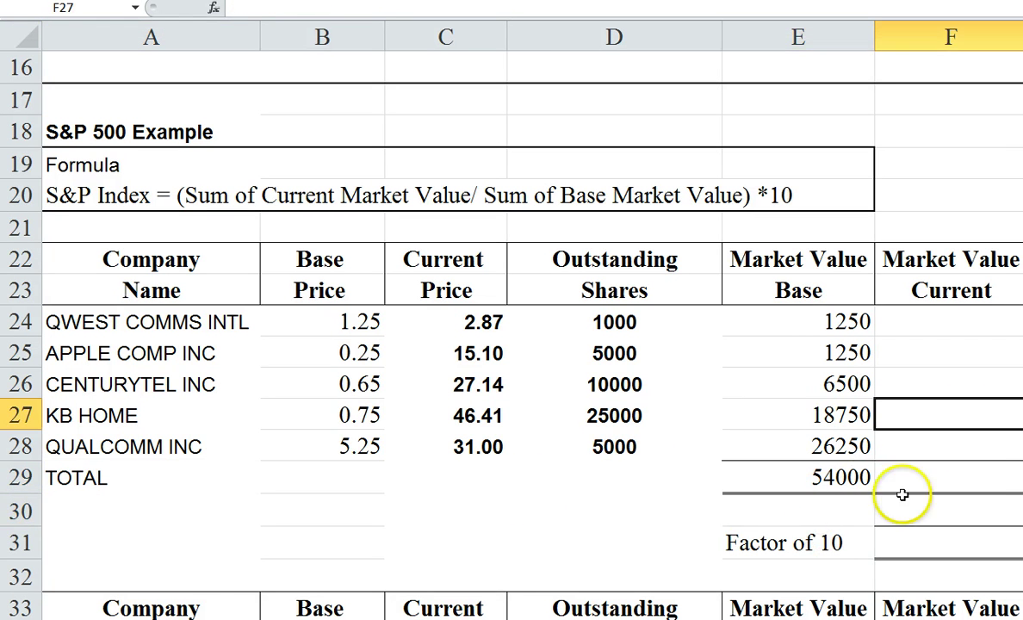
left_click(793, 473)
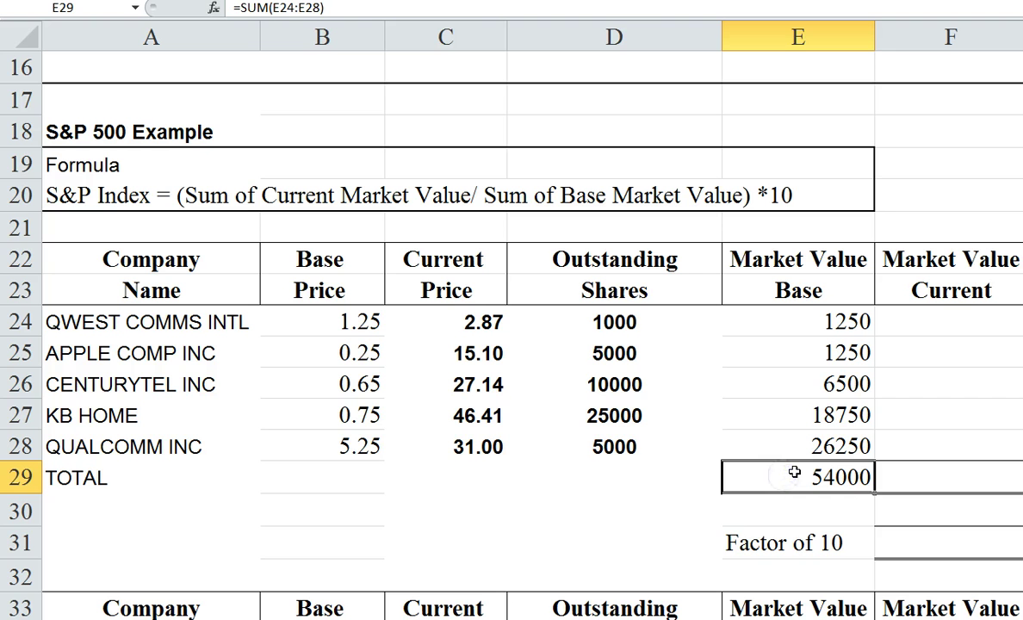
key("Delete")
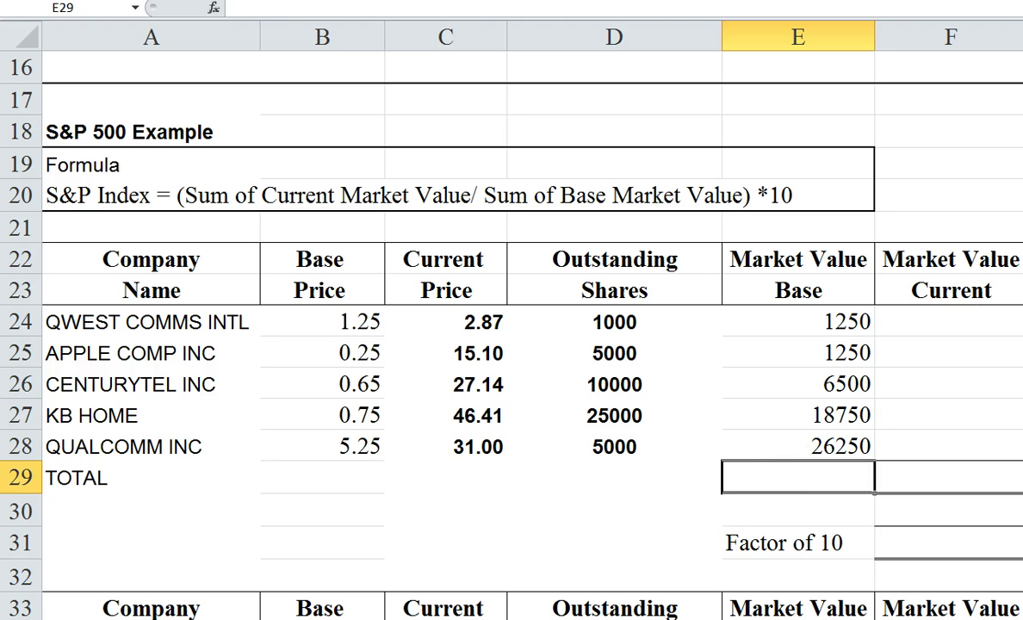
key("alt+equal")
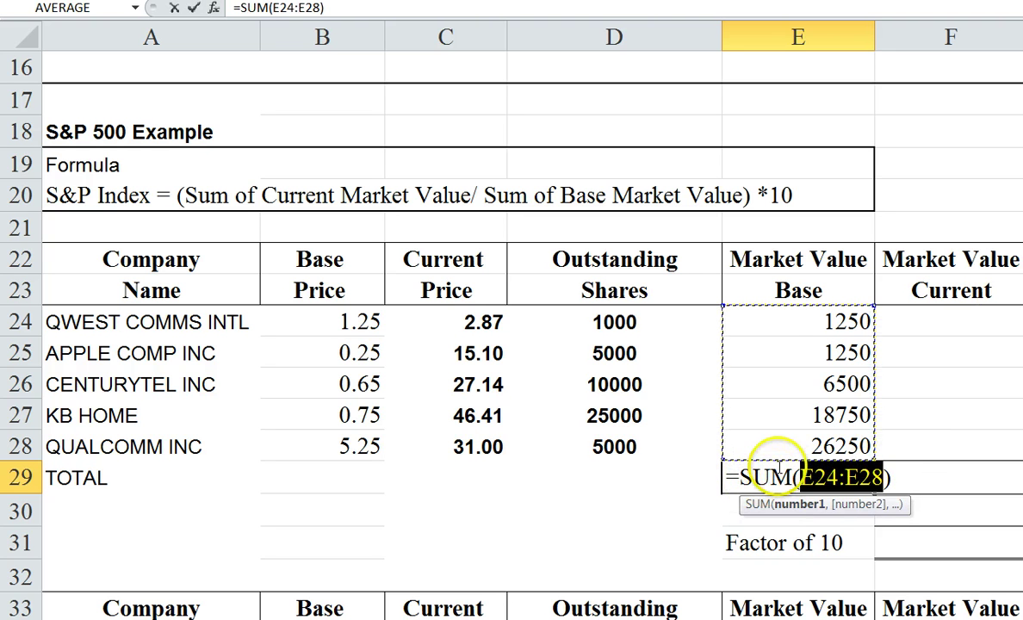
key("Return")
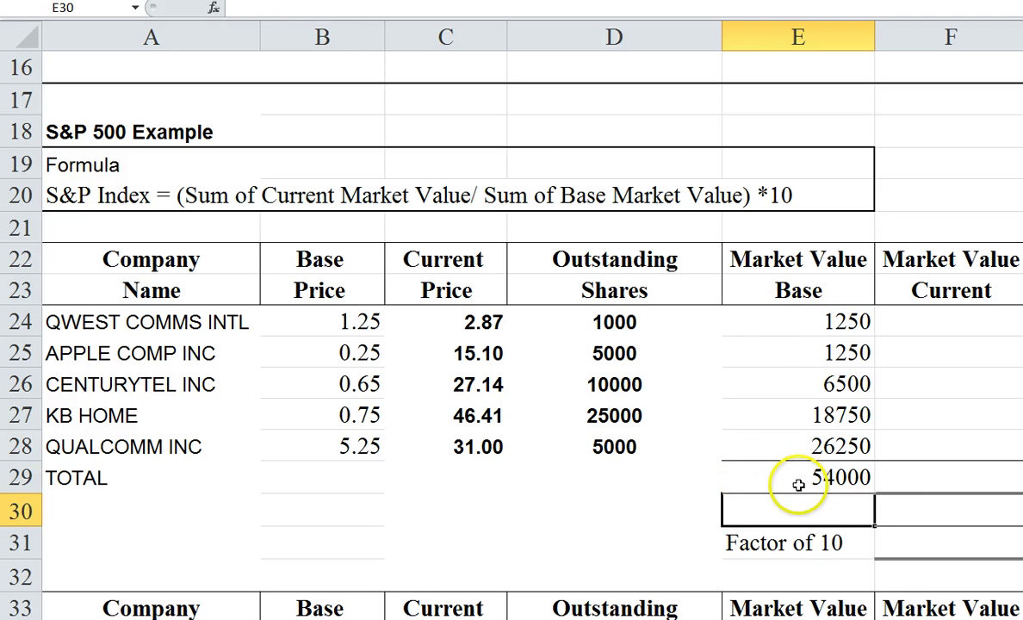
left_click(779, 479)
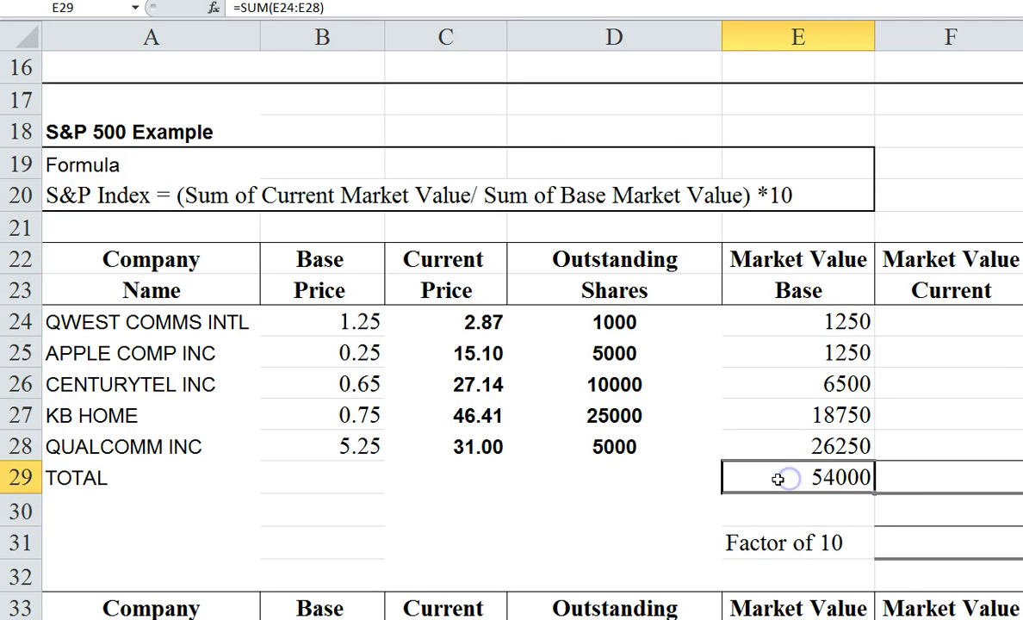
- Calculate QWEST COMMS INTL's current market value in F24 with +C24*D24 and fill the formula down through F28
left_click(934, 322)
type("+")
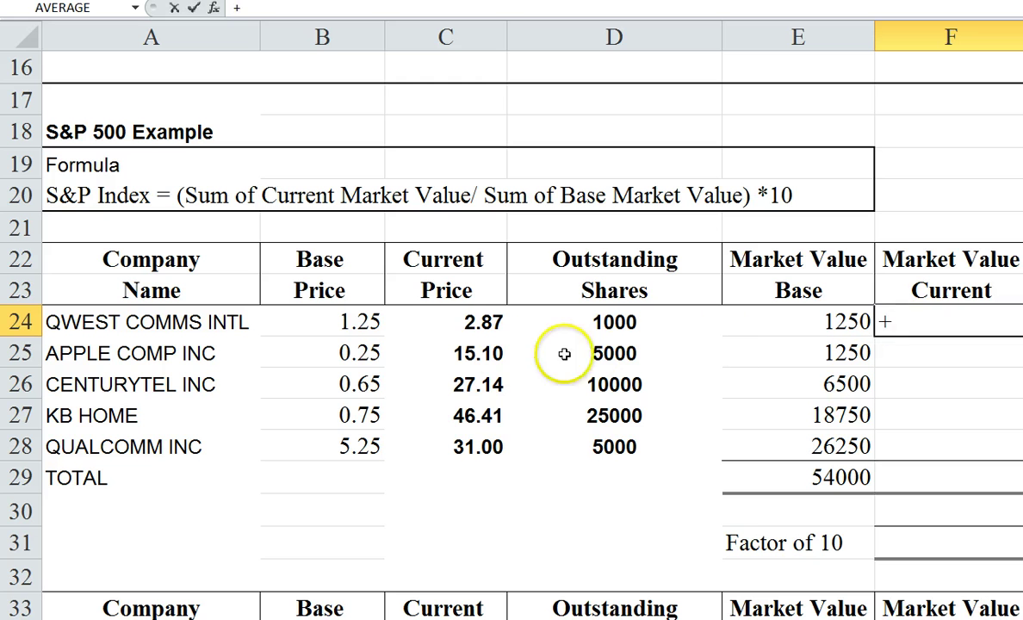
left_click(443, 324)
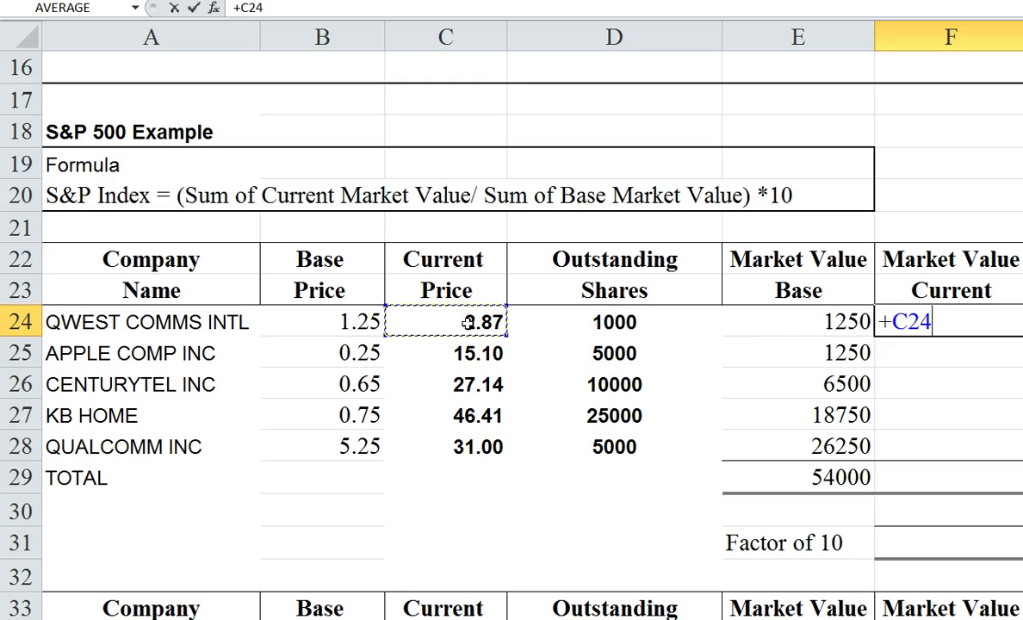
type("*")
left_click(610, 323)
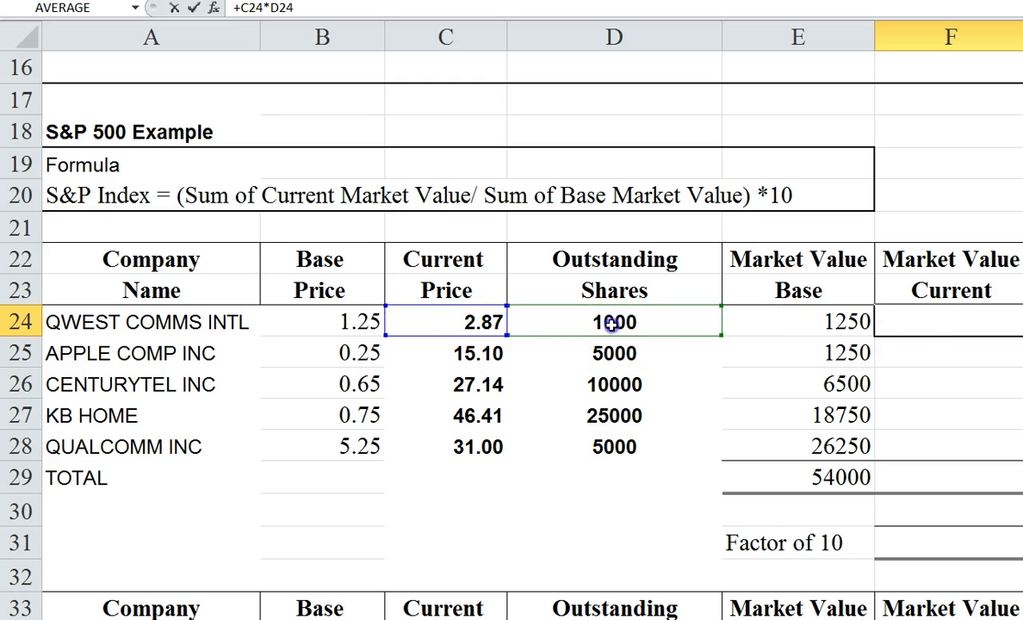
key("Return")
left_click(947, 317)
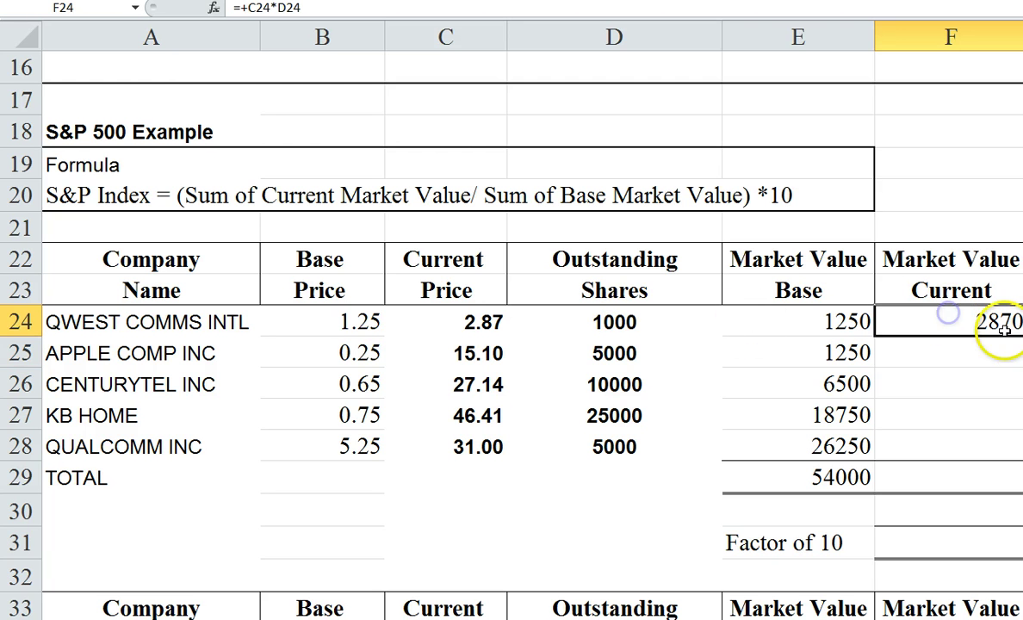
left_click_drag(1020, 336, 1010, 454)
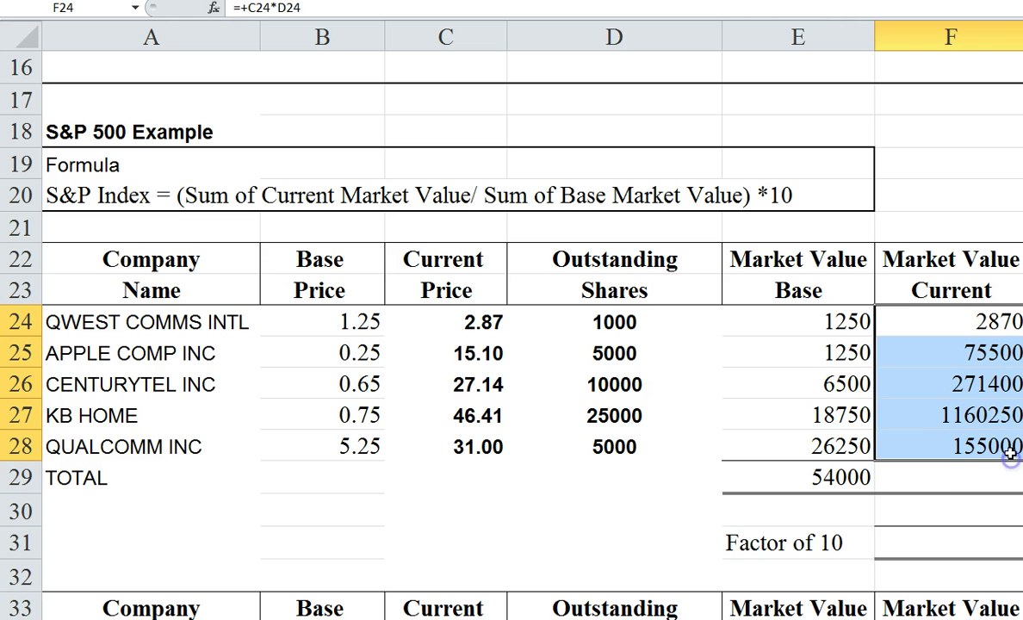
- Total the current market values in F29 with =SUM(F24:F28) and check both column totals against the S&P Index formula
left_click(971, 476)
key("alt+equal")
key("Return")
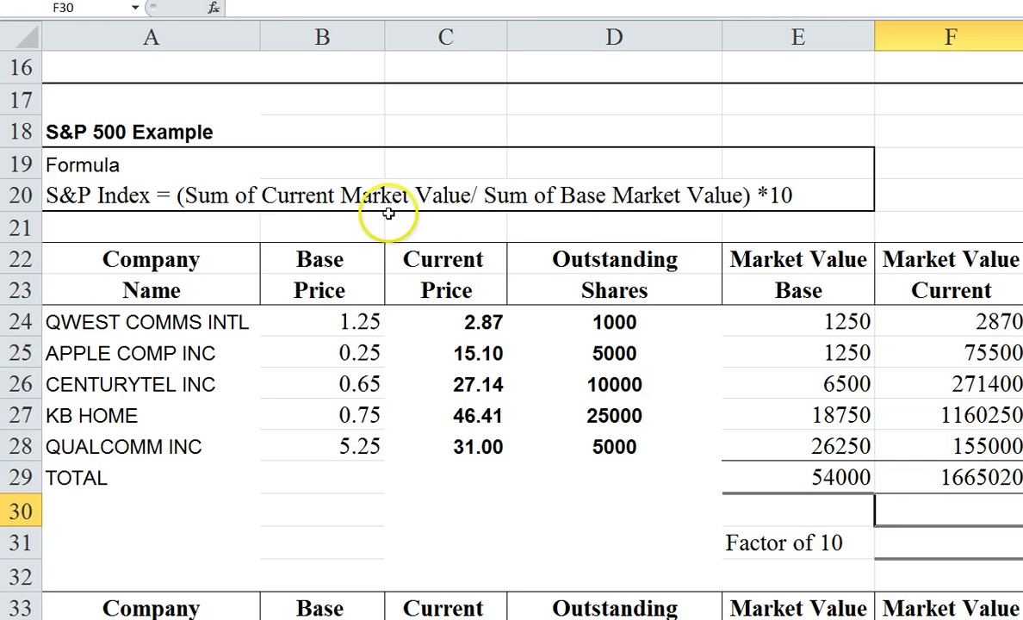
left_click(956, 481)
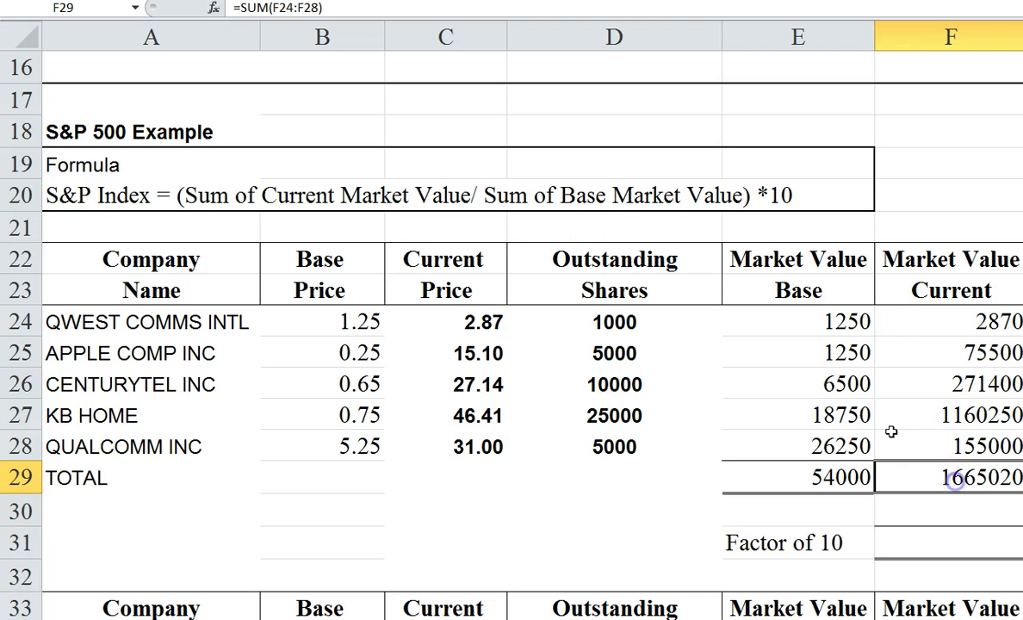
left_click(308, 198)
left_click(826, 478)
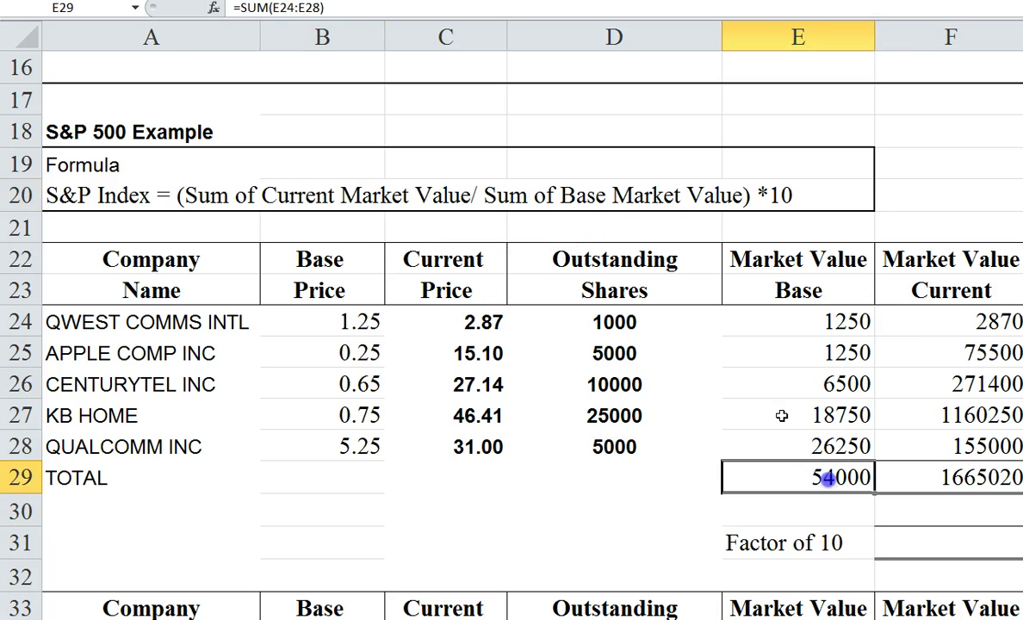
left_click(530, 193)
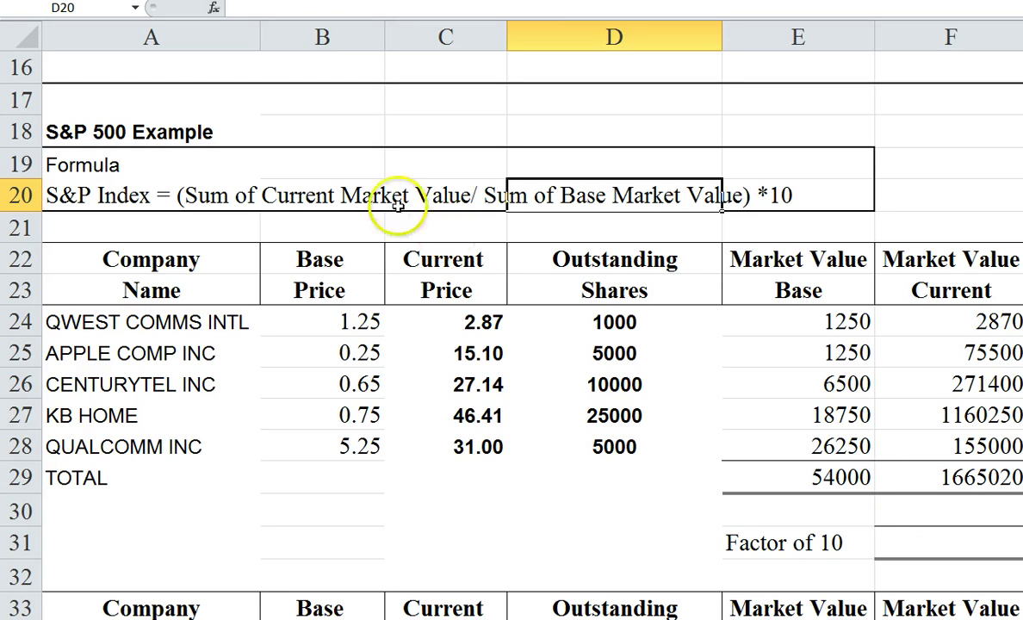
- Divide the current market value total by the base total in F30 with +F29/E29
left_click(933, 517)
type("+")
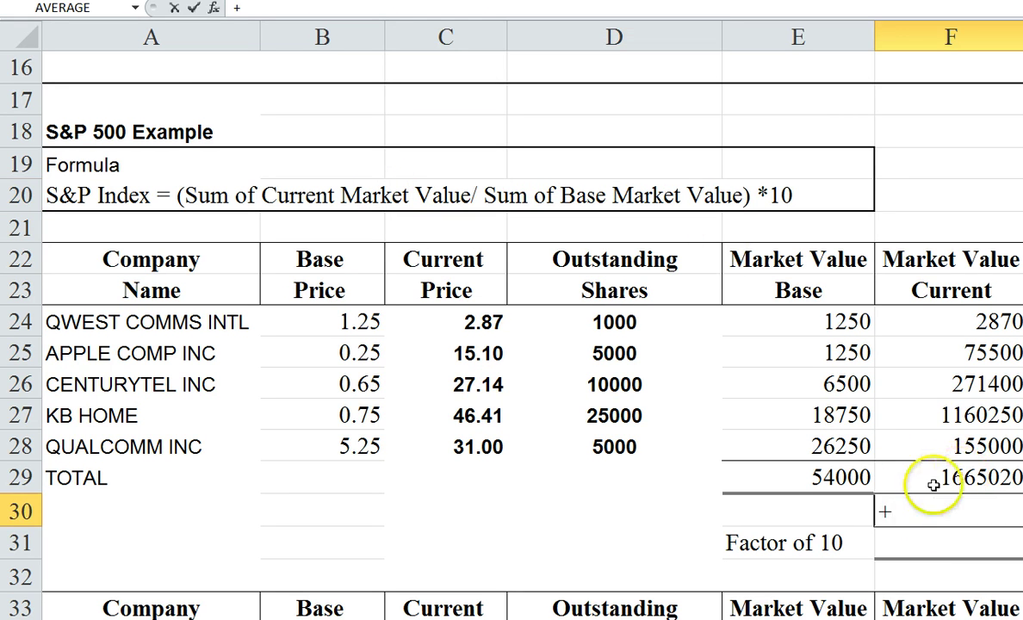
left_click(939, 481)
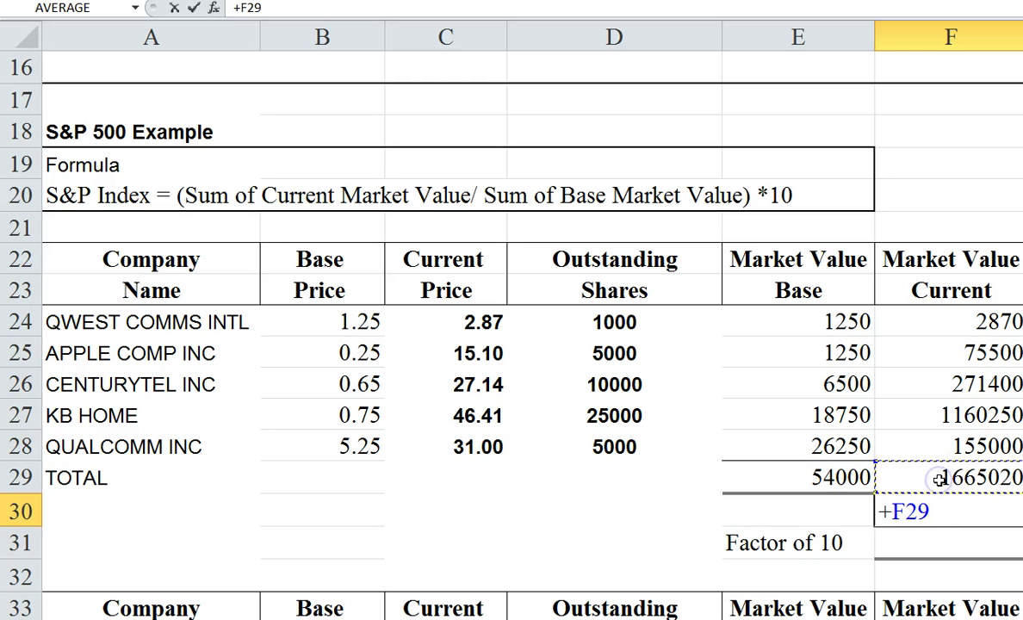
type("/")
left_click(760, 478)
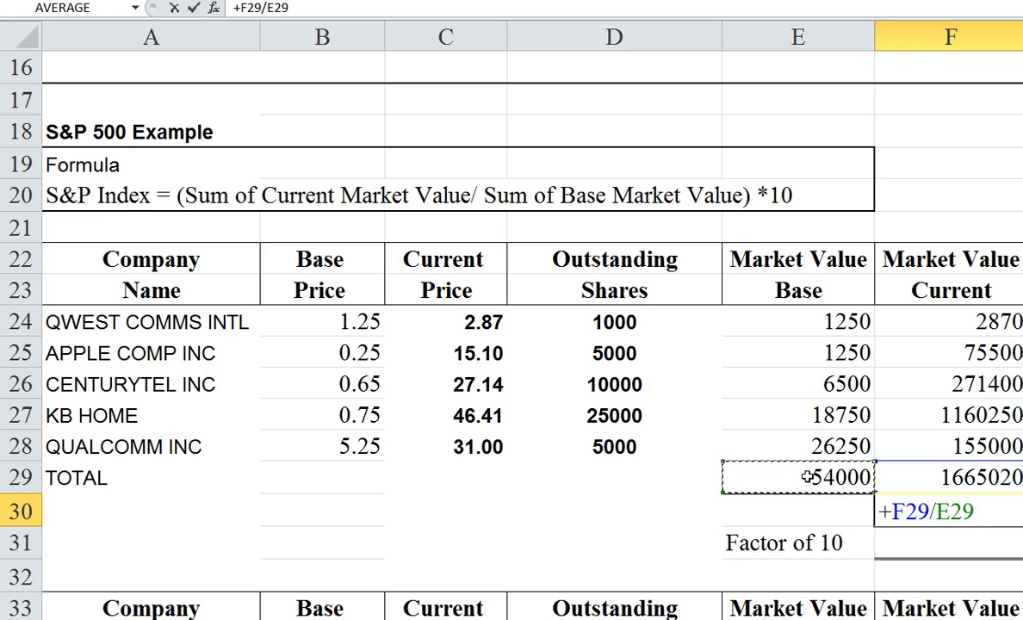
key("Return")
left_click(925, 515)
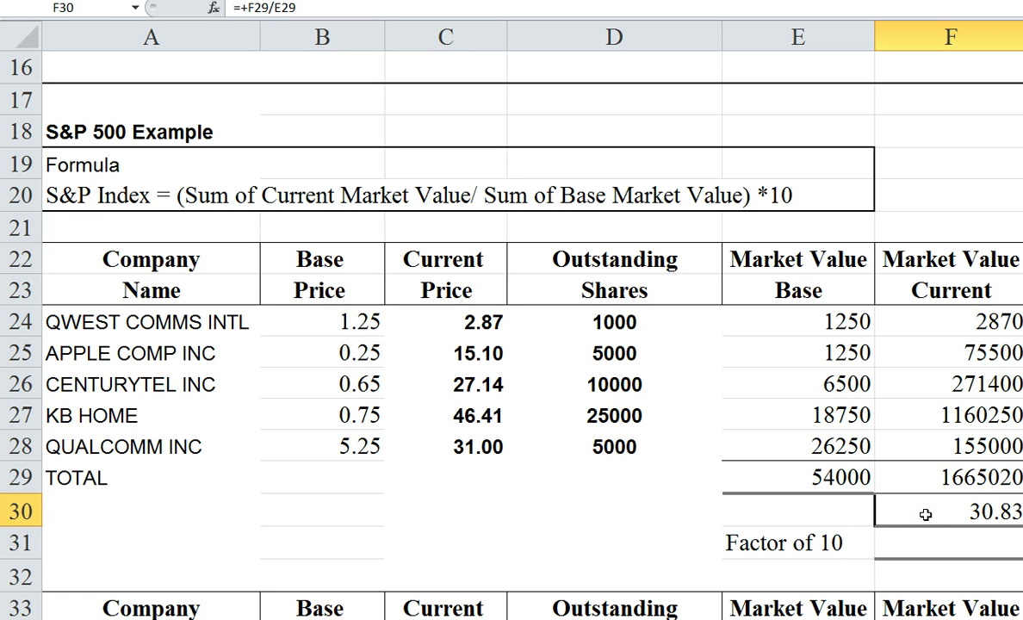
left_click(955, 515)
left_click(933, 547)
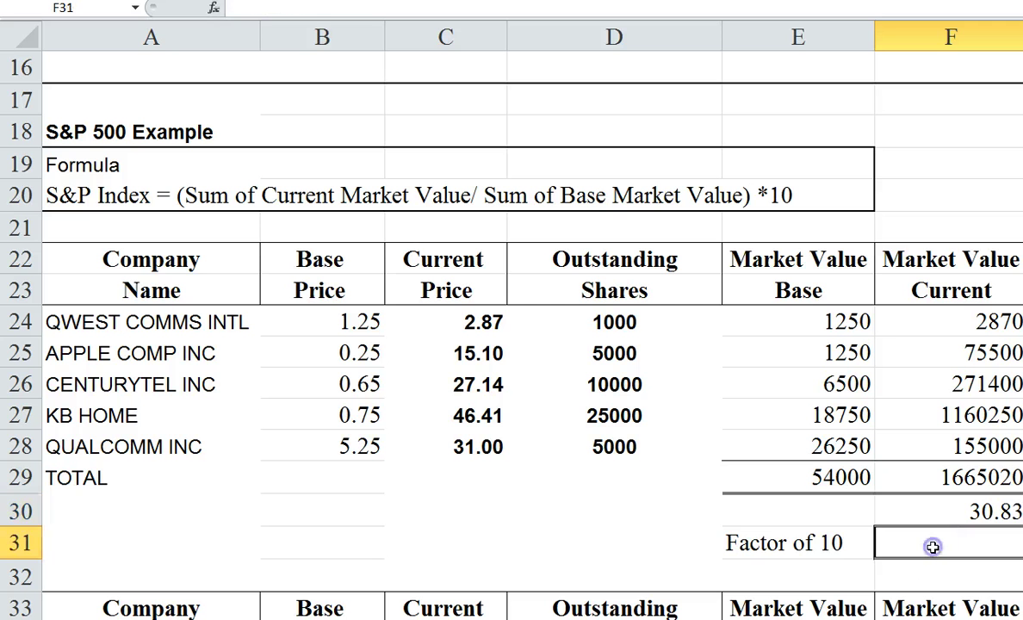
type("*")
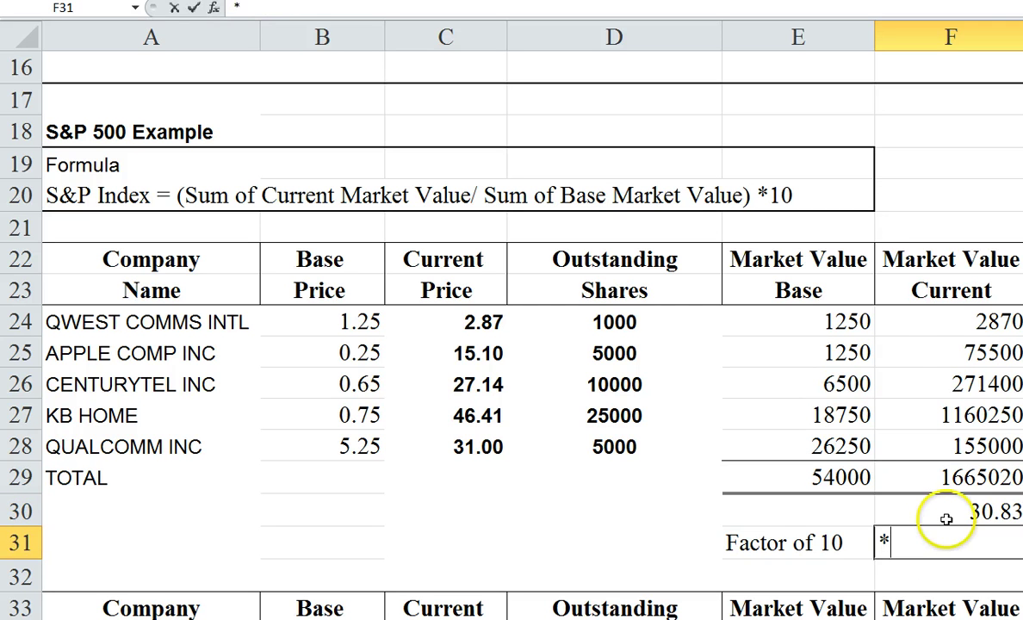
left_click(946, 517)
left_click(933, 545)
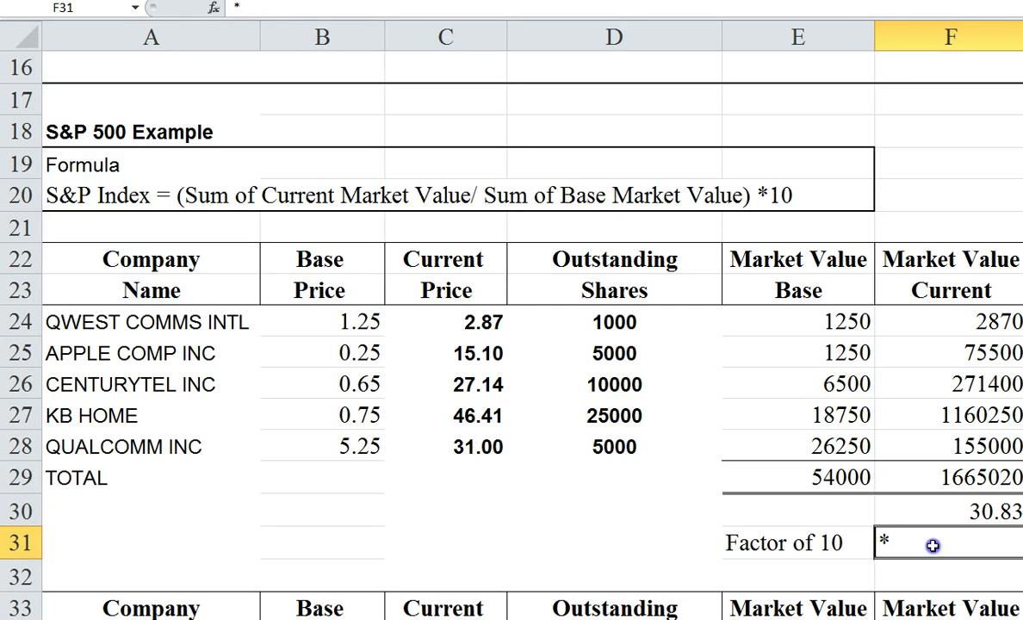
key("BackSpace")
- Calculate the first table's S&P index in F31 with +F30*10 and review the formulas in F30 and F31
type("+")
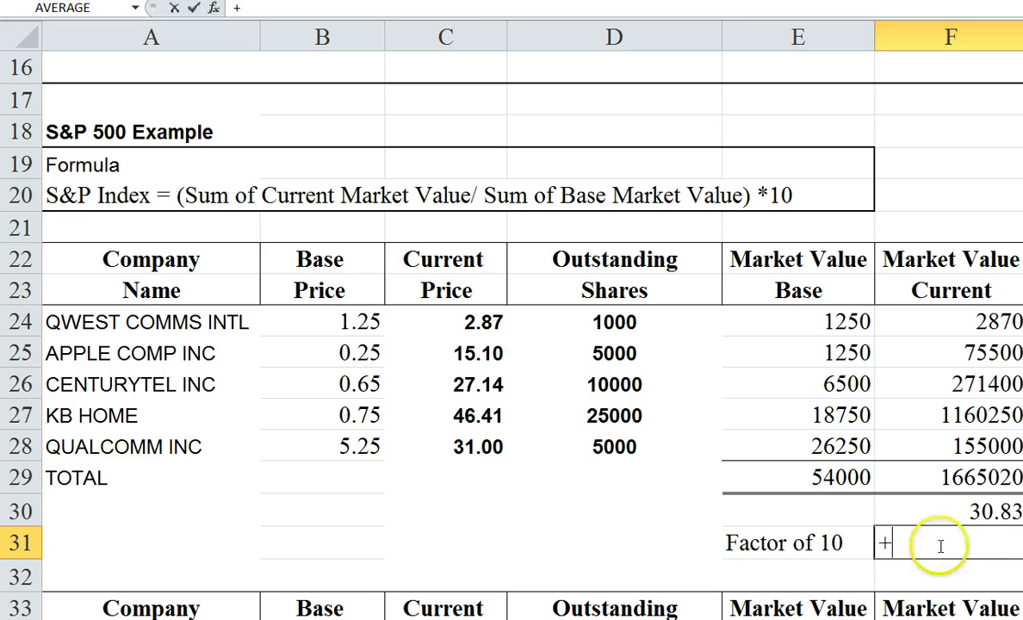
left_click(973, 511)
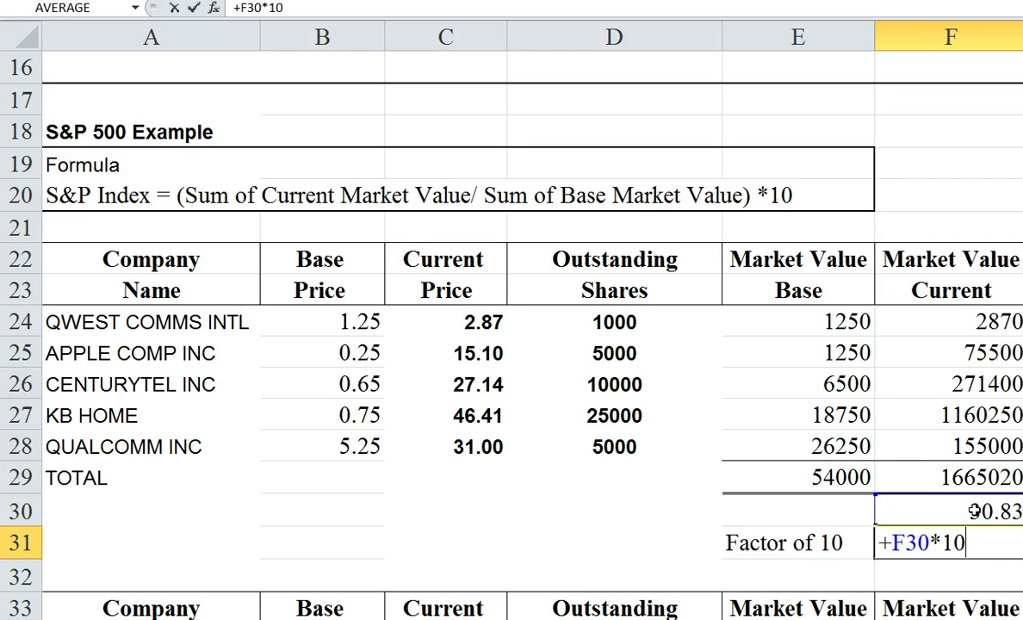
type("*10")
key("Return")
left_click(929, 539)
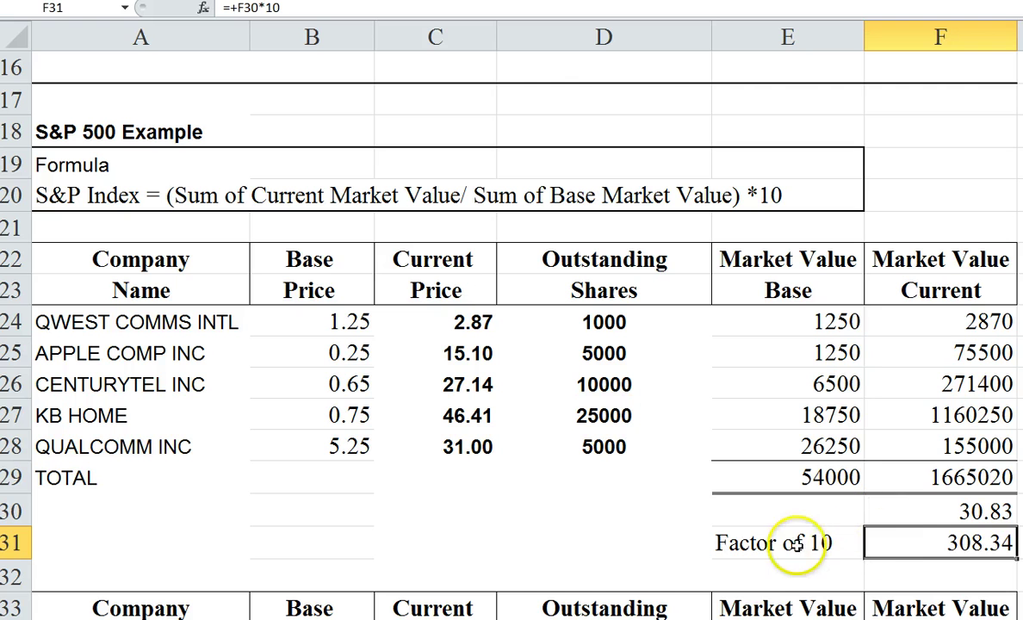
left_click(943, 510)
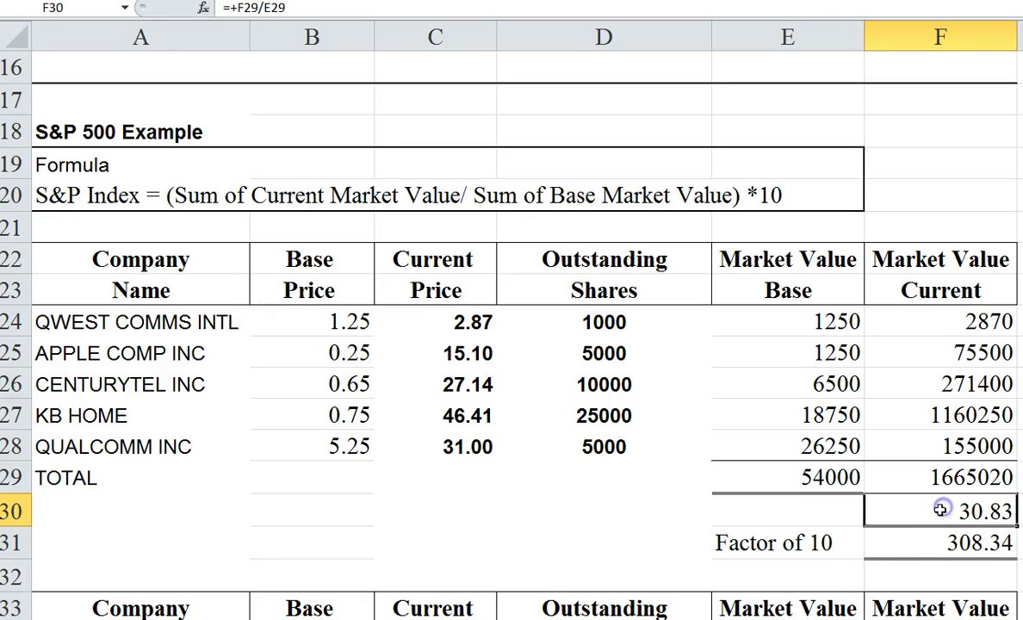
left_click(915, 546)
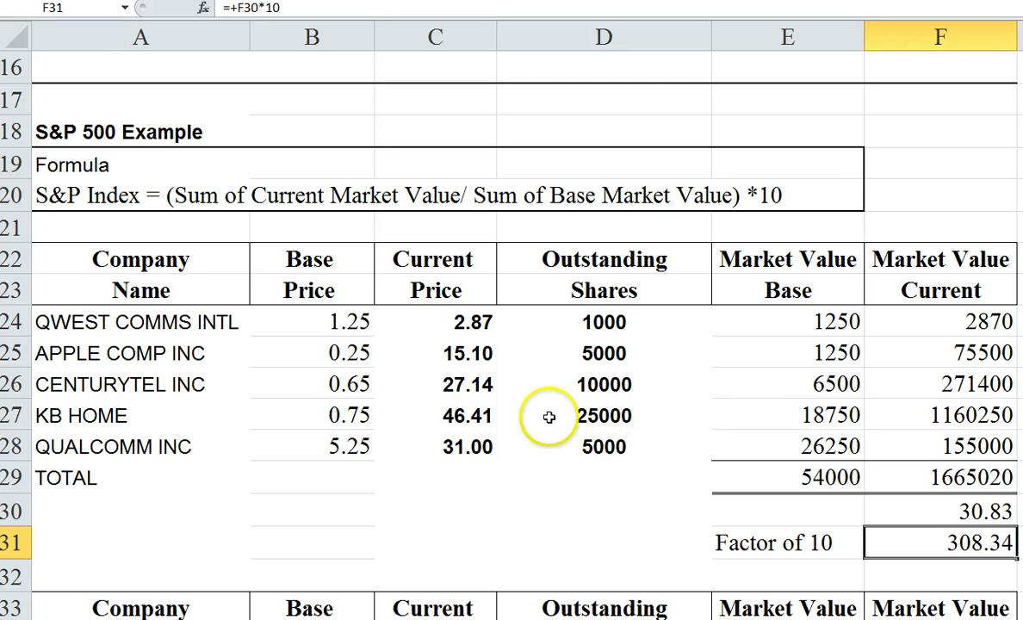
- Calculate AMERISOURCEBERGN's current market value in F35 with +D35*C35 and fill the formula down through F39
scroll(603, 310, "down", 3)
scroll(634, 292, "down", 1)
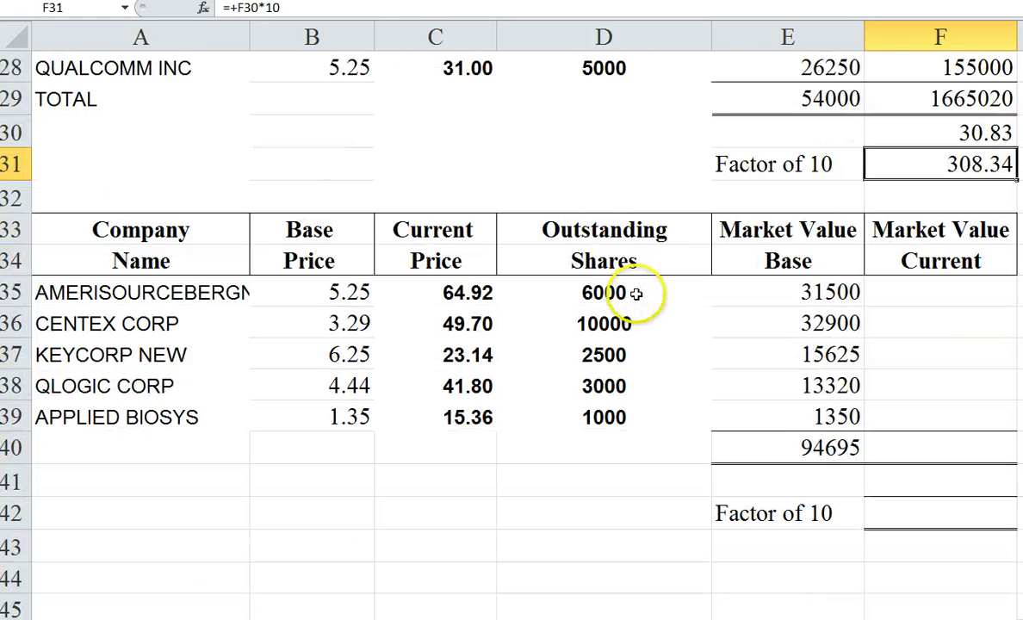
scroll(594, 271, "up", 1)
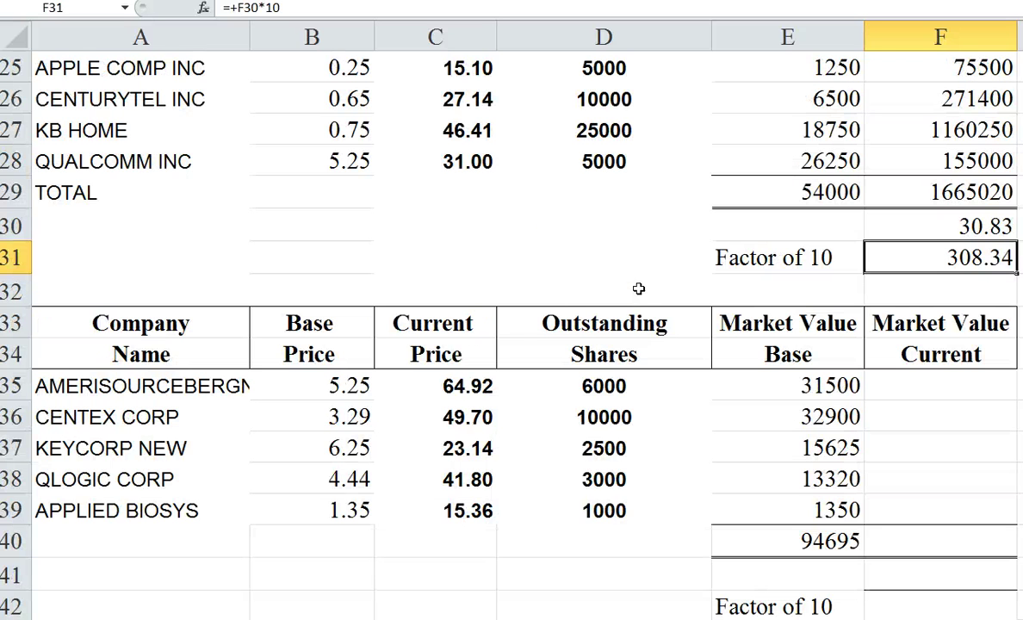
scroll(607, 289, "down", 1)
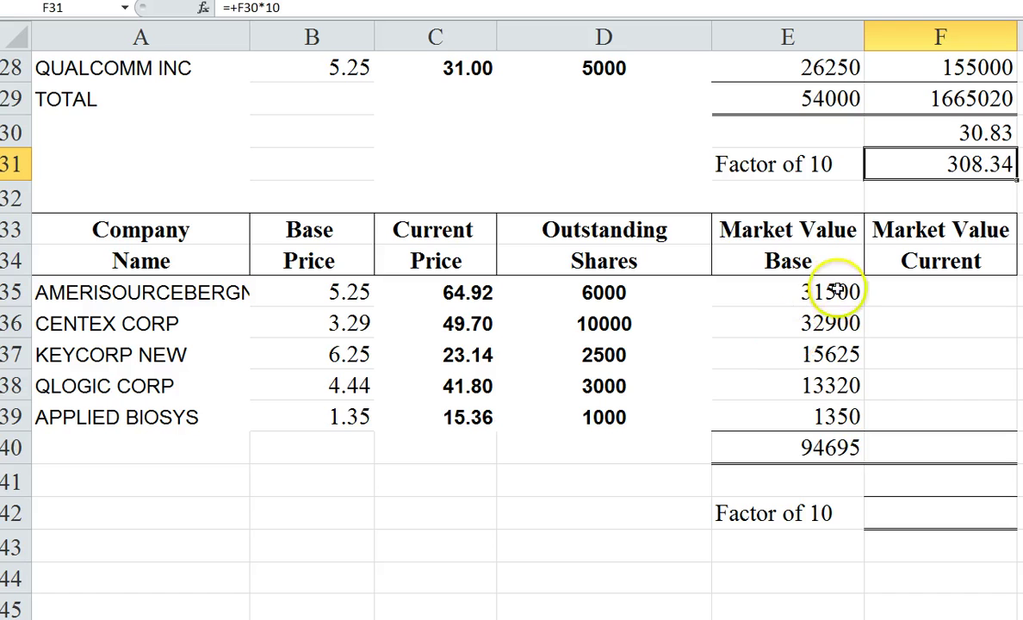
left_click(909, 290)
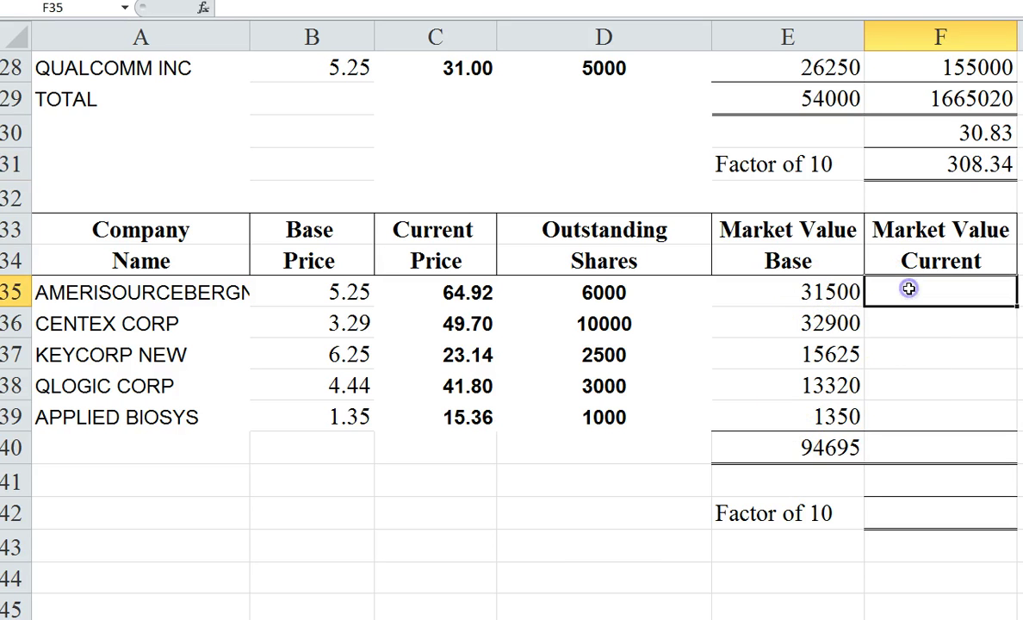
type("+")
left_click(601, 293)
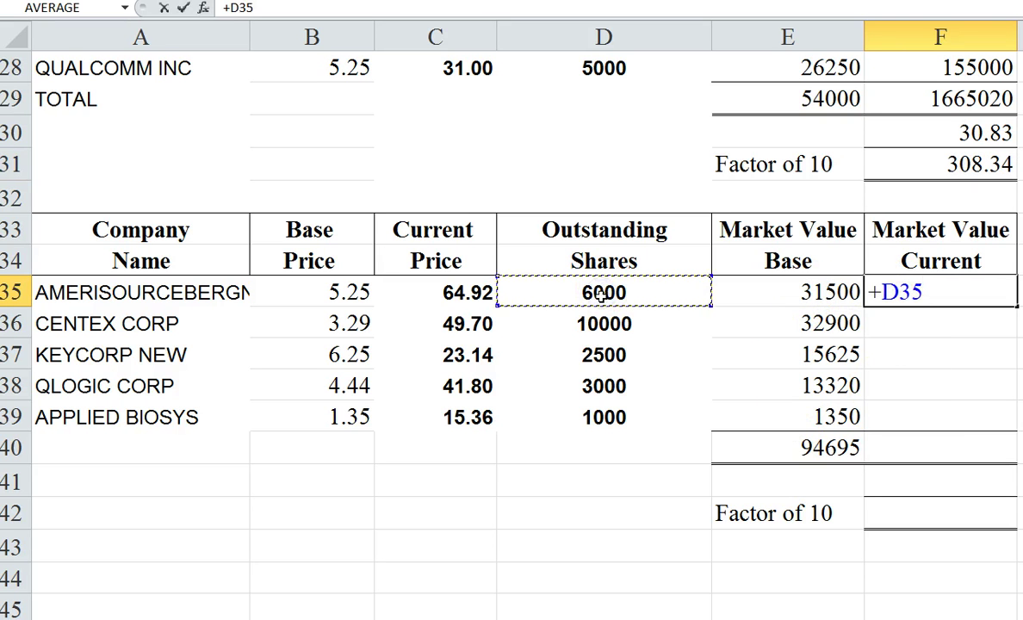
type("*")
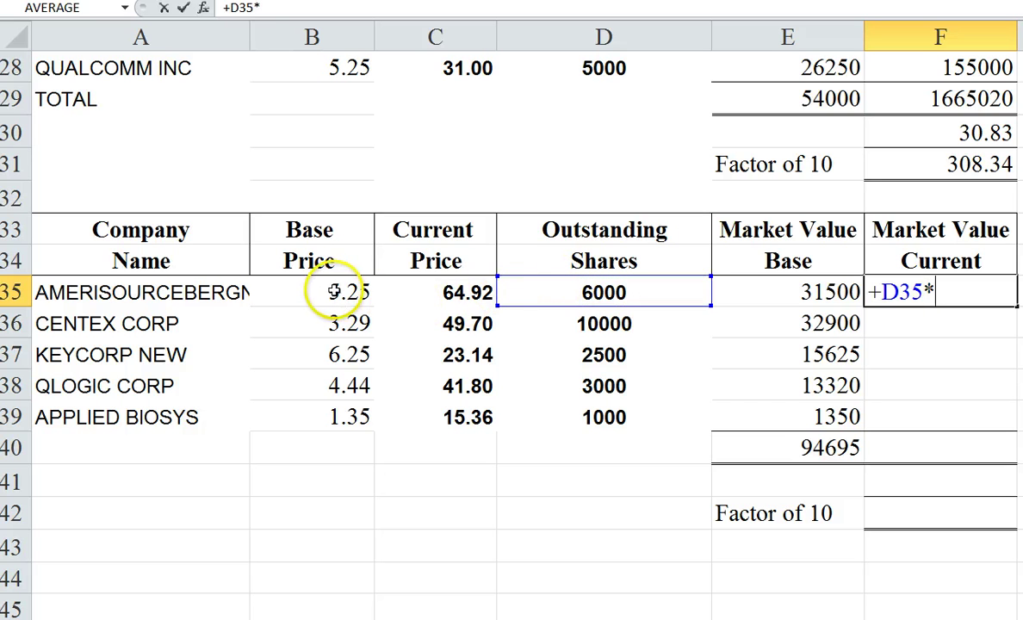
left_click(406, 283)
key("Return")
left_click(999, 300)
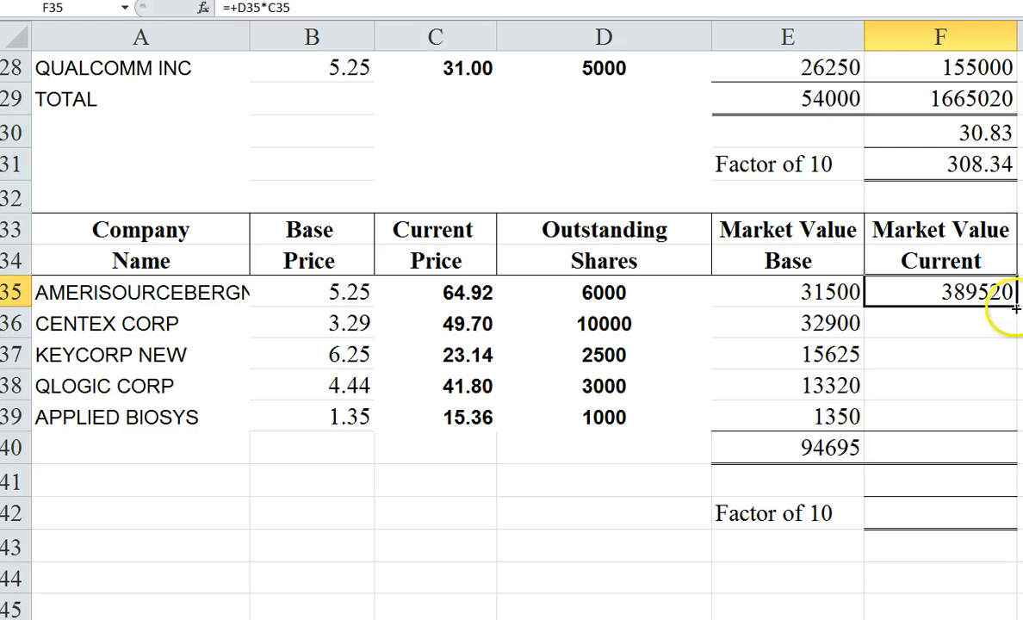
left_click_drag(1015, 329, 1009, 421)
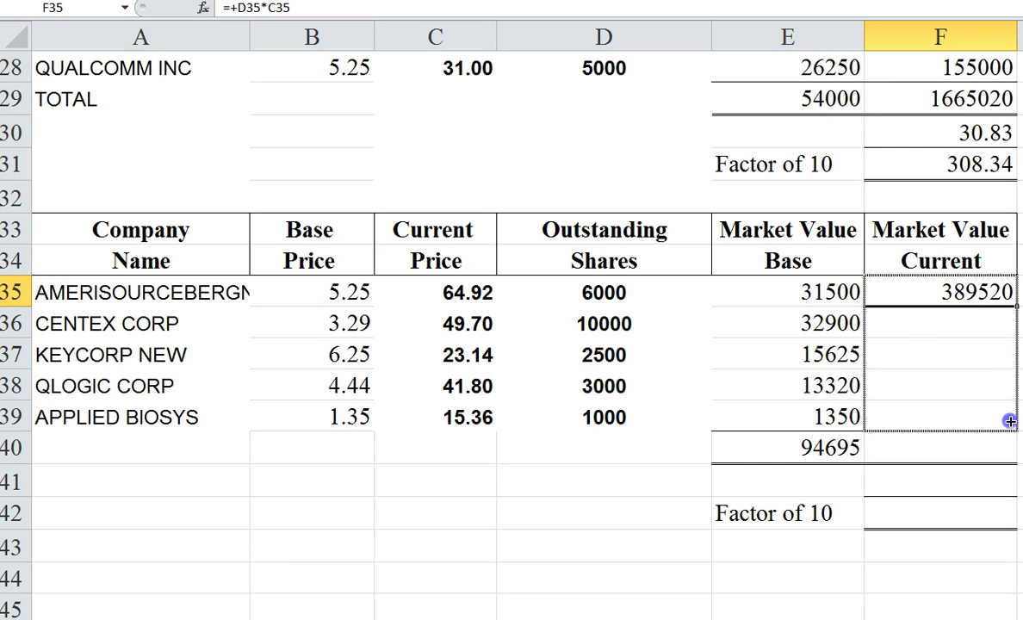
- Total the second table's current market values in F40 with AutoSum
left_click(946, 437)
key("alt+equal")
key("Return")
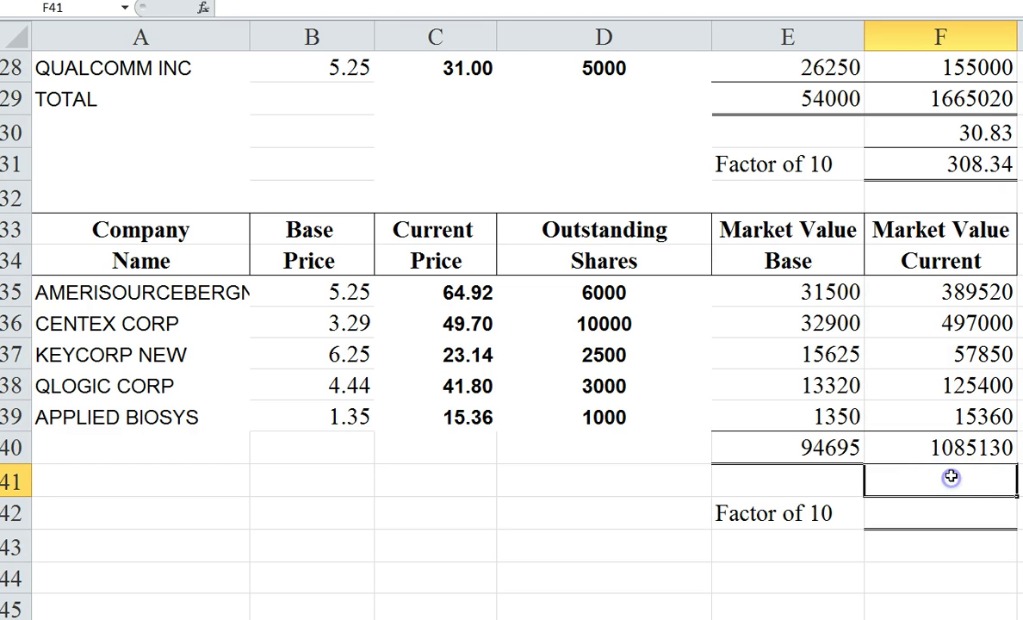
- Divide the second table's current market value total by its base total in F41 with +F40/E40
type("+")
left_click(945, 441)
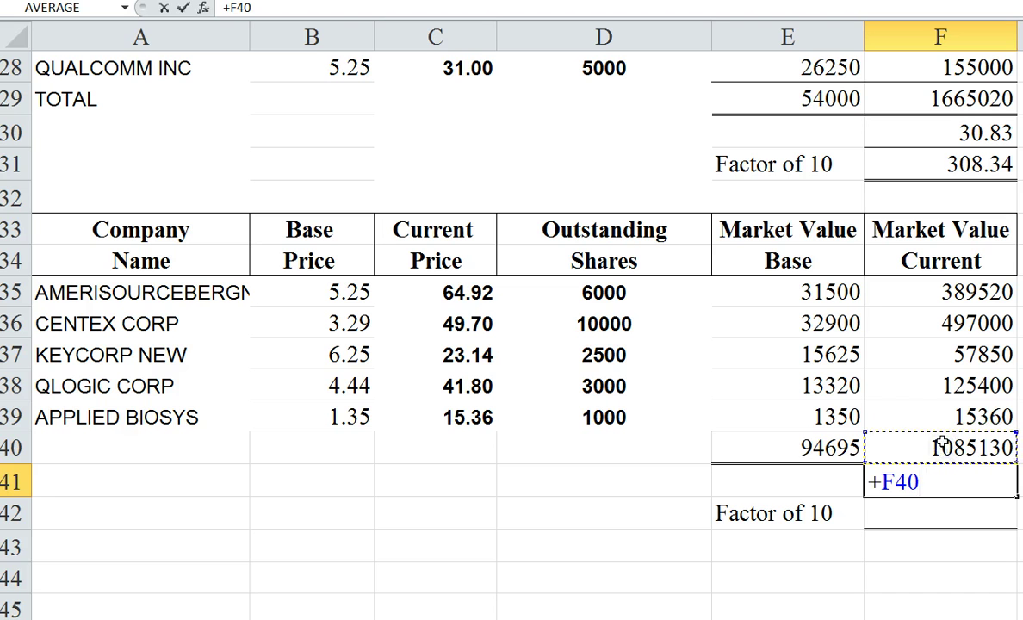
type("/")
left_click(843, 441)
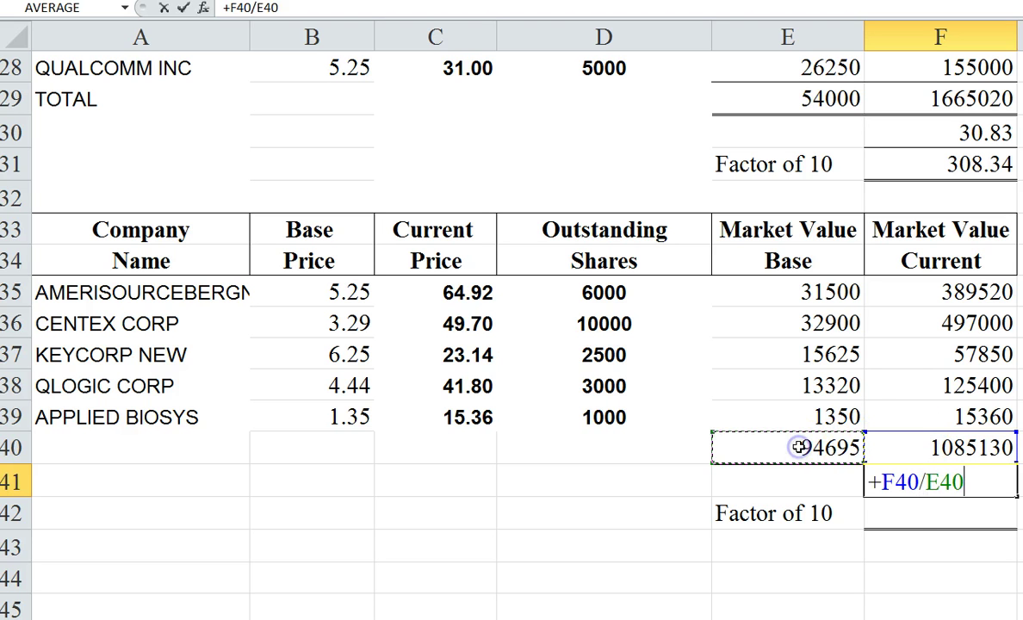
key("Return")
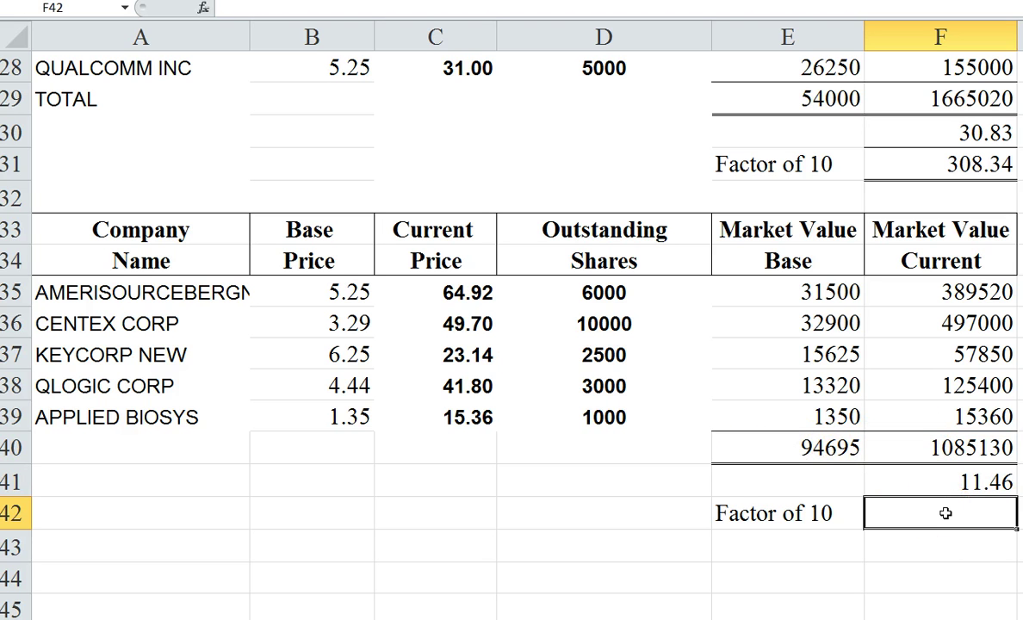
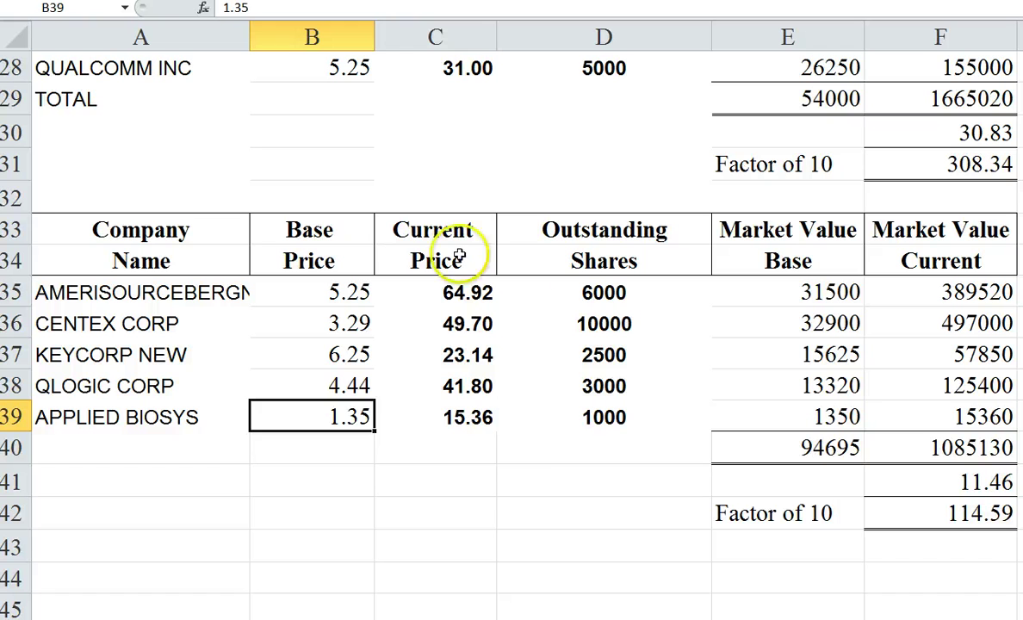
- Try a current price of 16.36 for APPLIED BIOSYS in C39 and undo the change
left_click(444, 418)
type("1")
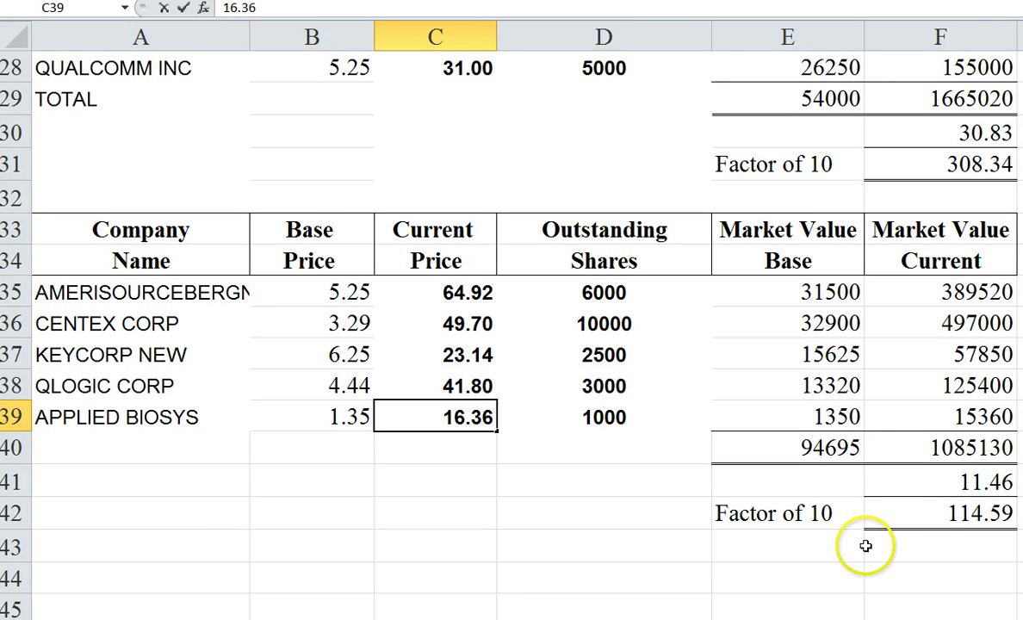
key("Return")
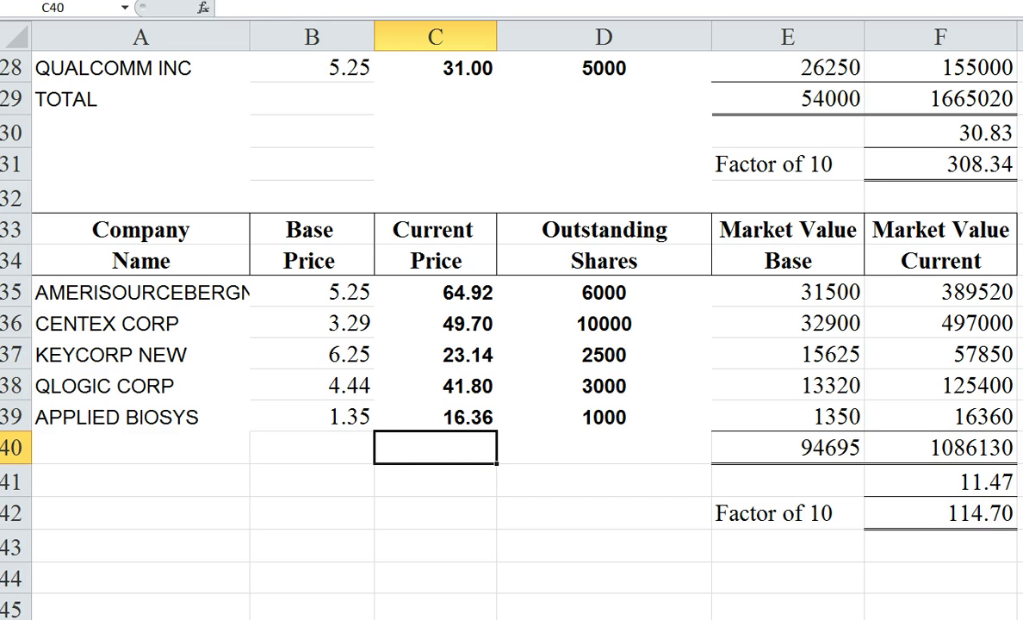
key("ctrl+z")
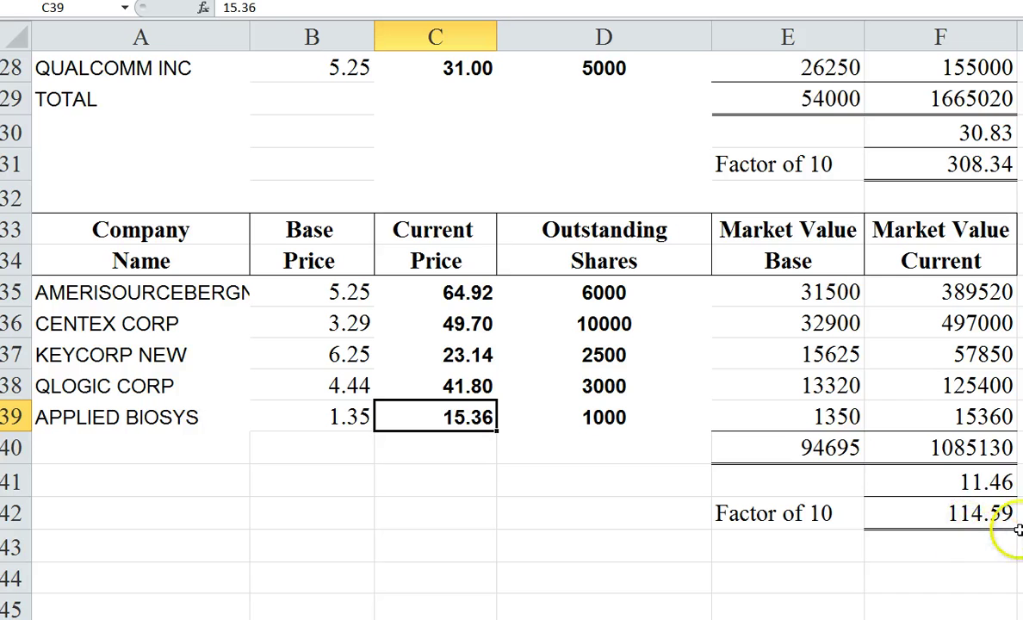
- Set CENTEX CORP's current price in C36 to 50.70 and check its effect on the index in F42
left_click(590, 416)
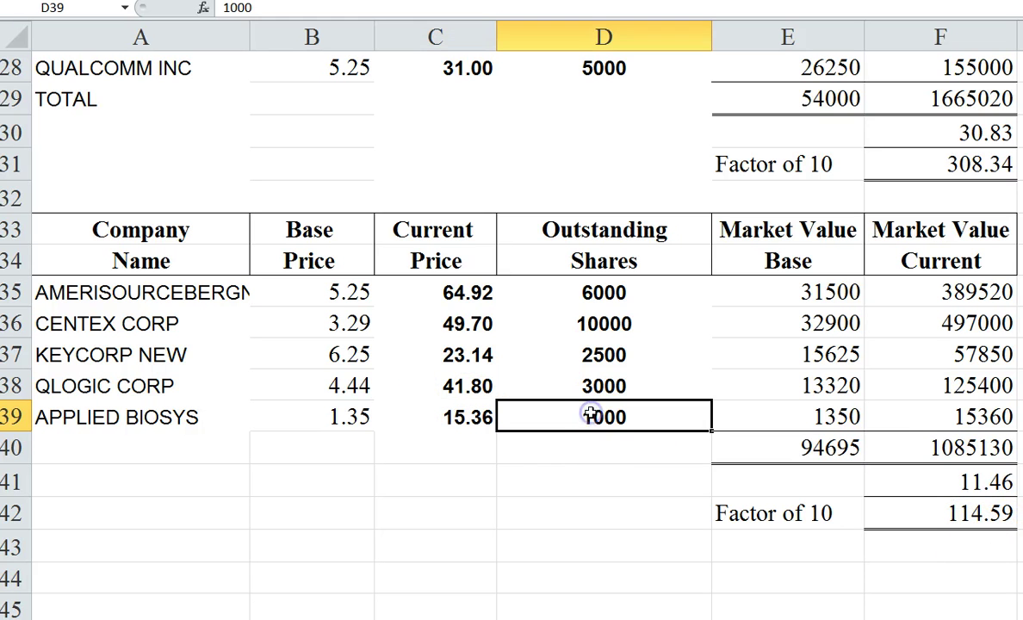
left_click(454, 325)
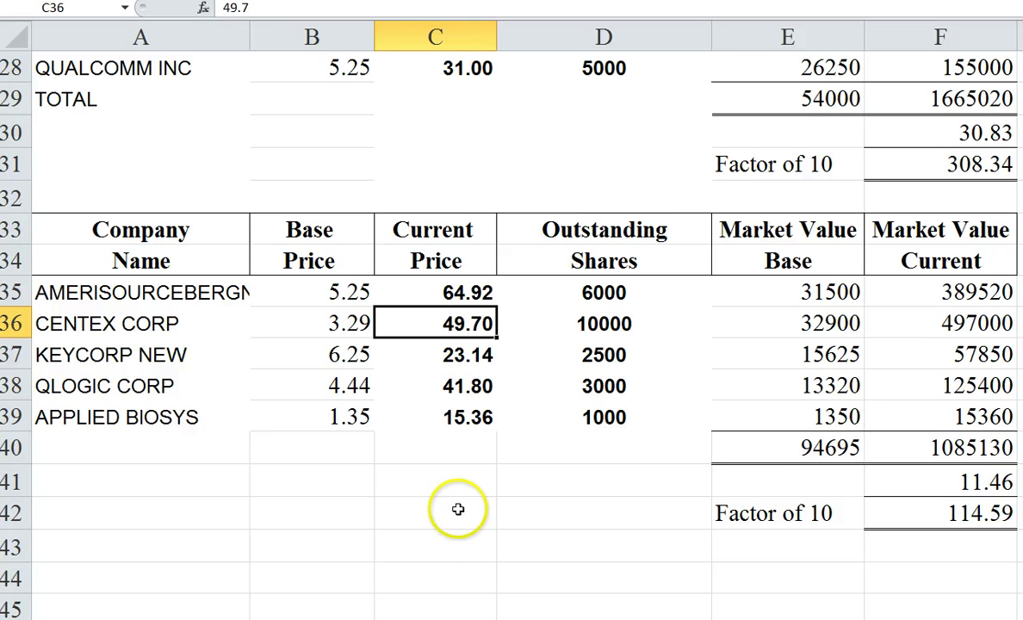
type("50.70")
left_click(671, 514)
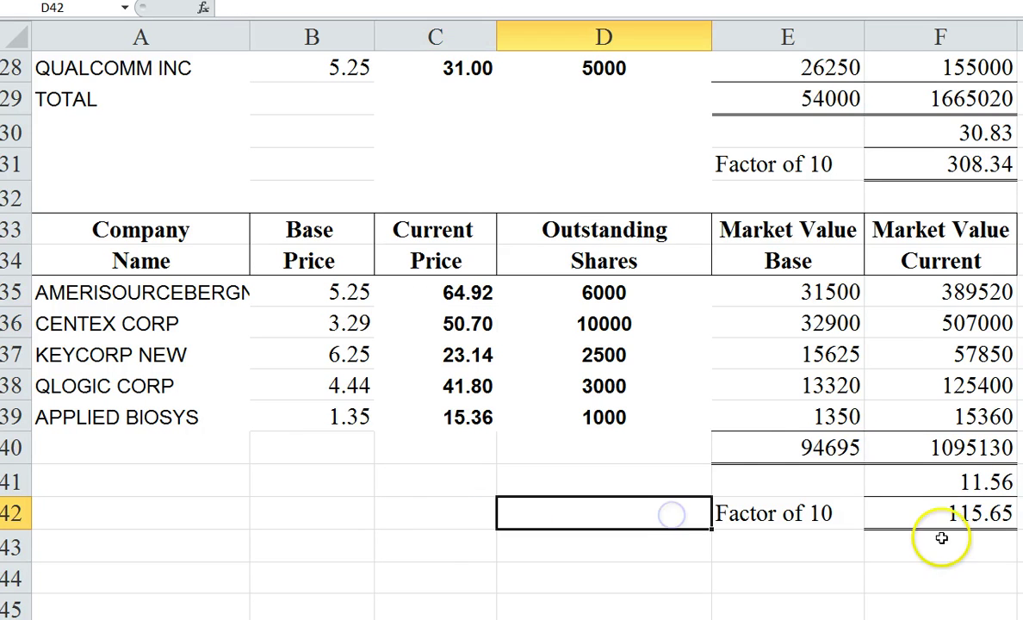
left_click(964, 510)
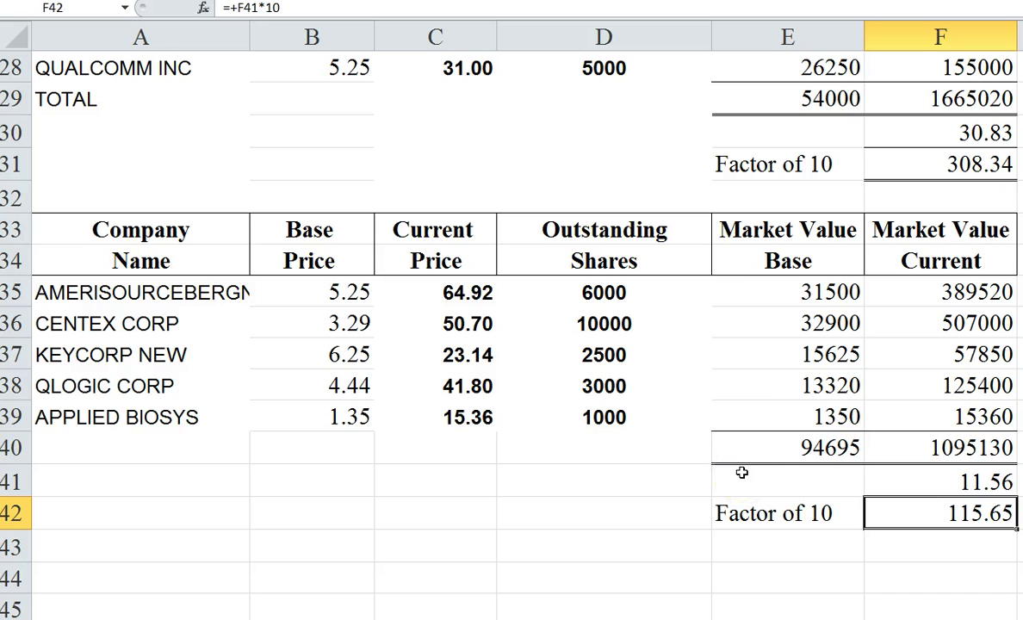
- Set CENTEX CORP's outstanding shares in D36 to 100000000
left_click(603, 321)
left_click(285, 8)
type("0")
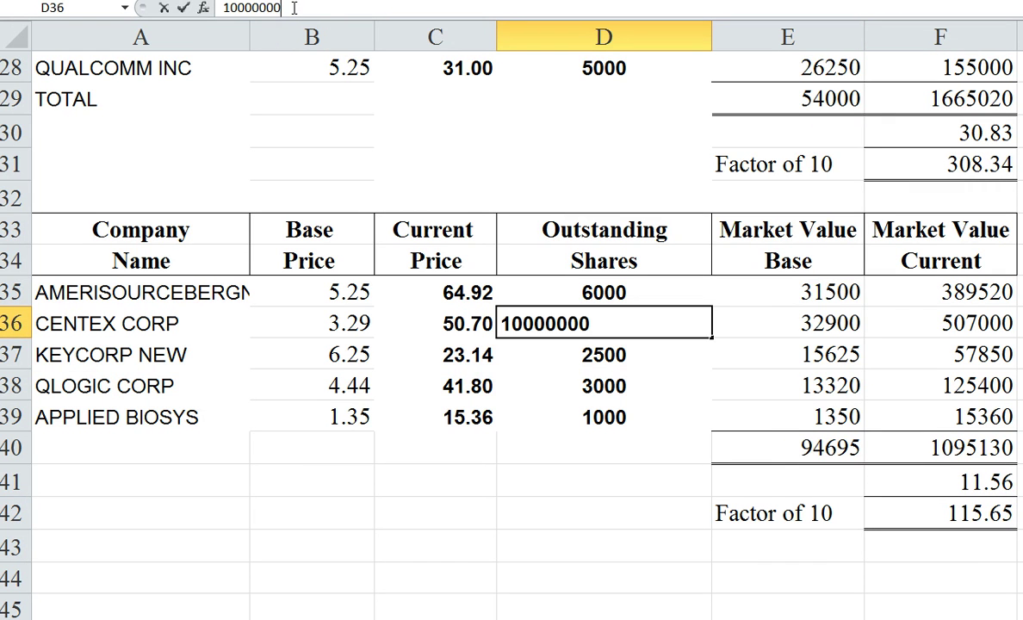
type("0")
left_click(689, 503)
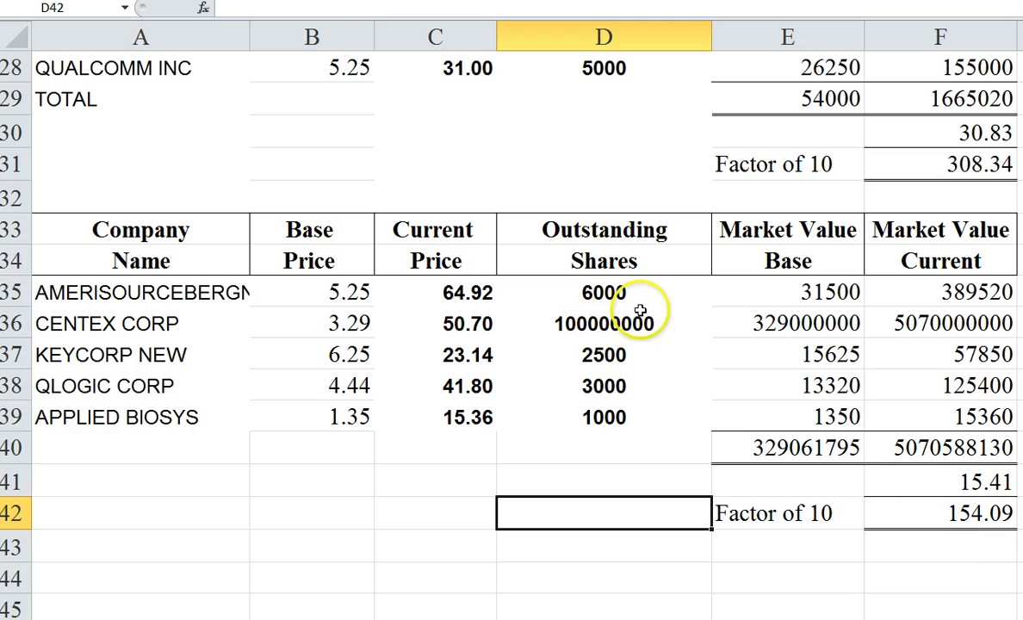
left_click(810, 563)
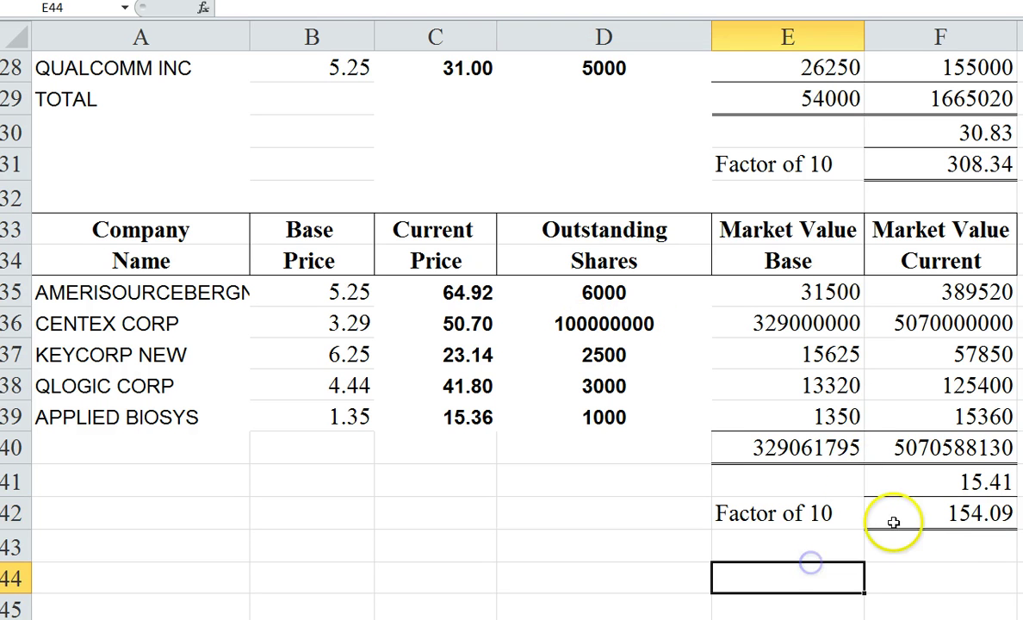
- Try a current price of 51.70 for CENTEX CORP in C36, check the index in F42, and undo the change
left_click(962, 515)
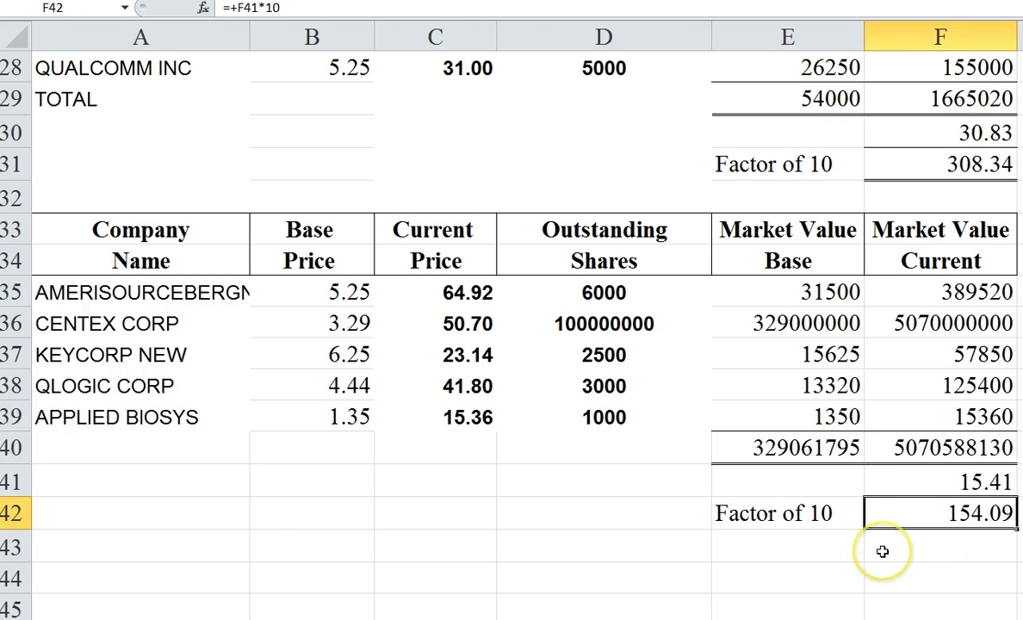
left_click(456, 323)
type("51.70")
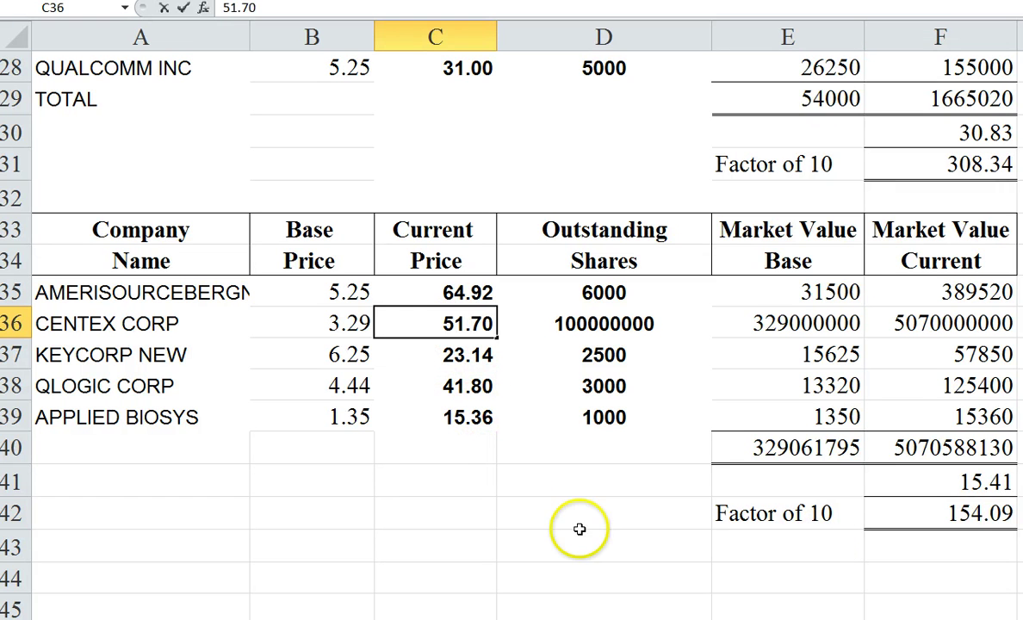
left_click(533, 513)
left_click(959, 515)
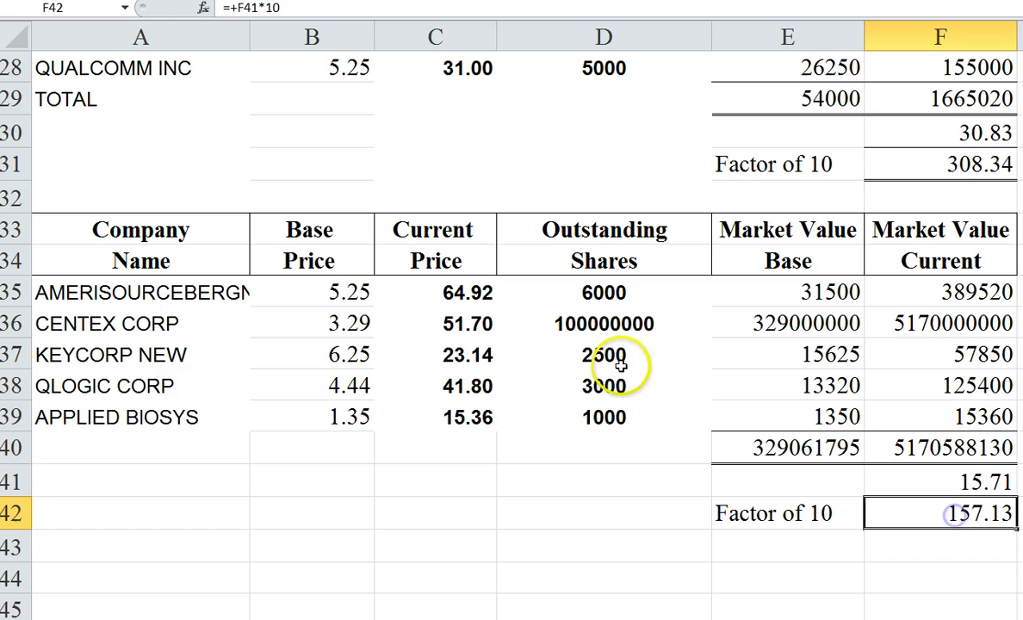
key("ctrl+z")
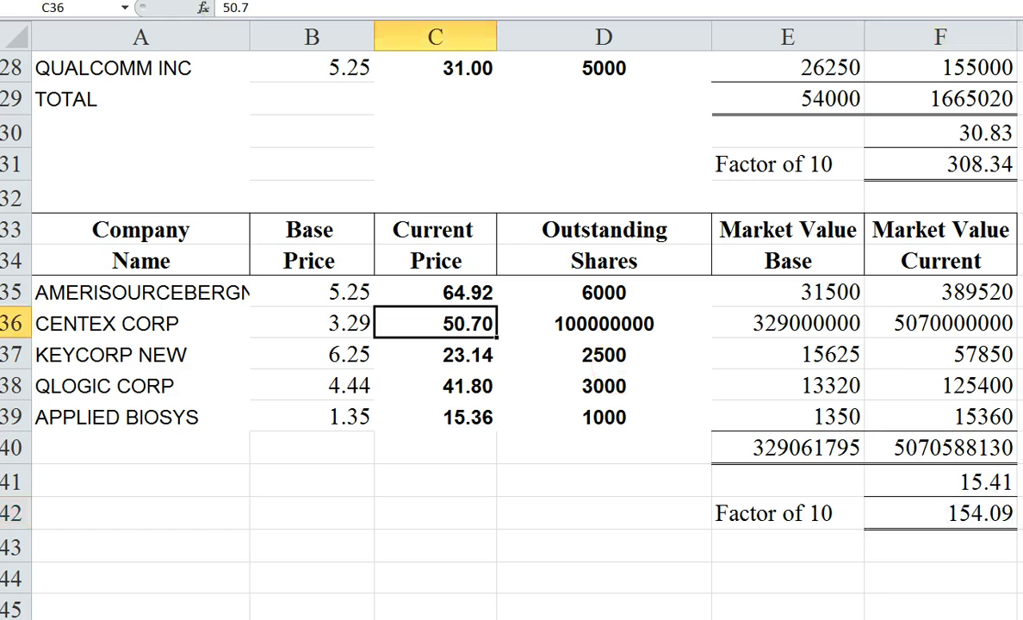
- Test APPLIED BIOSYS's current price in C39 at 16.36 against the index, and undo the price change
left_click(396, 418)
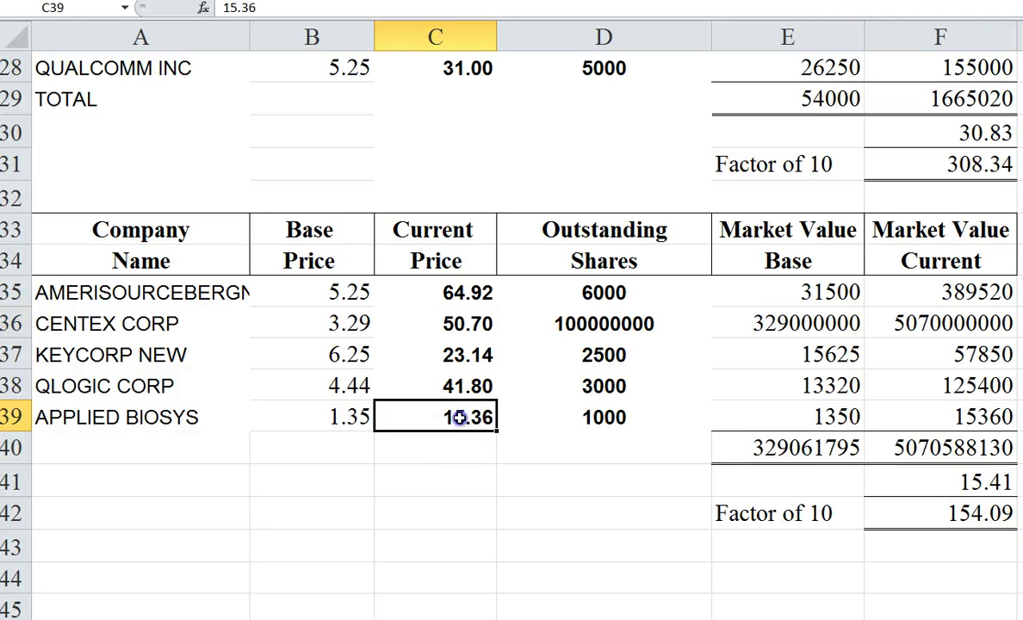
type("16.36")
left_click(508, 513)
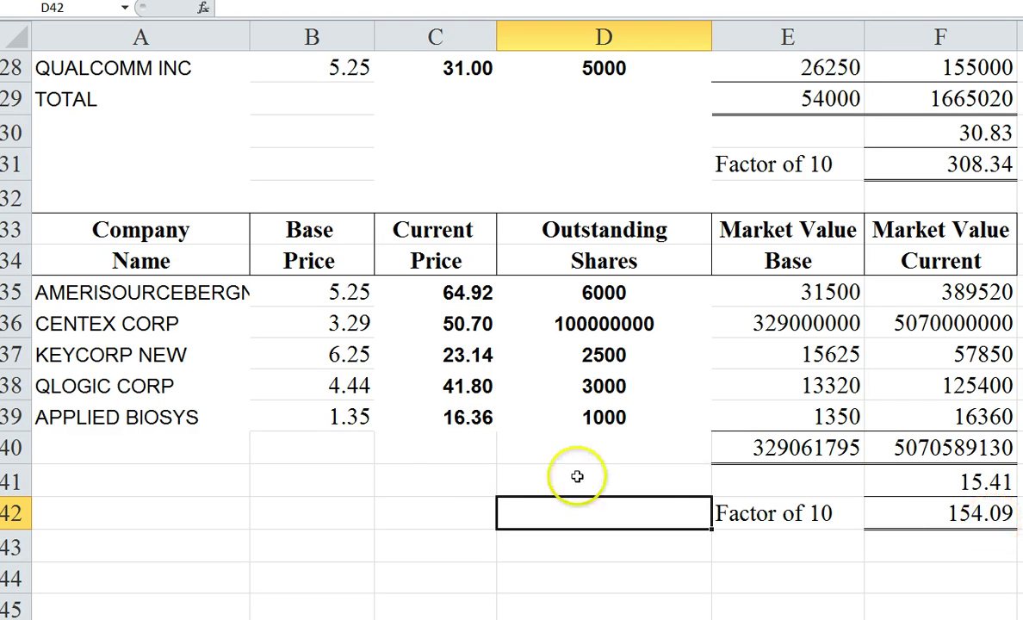
key("ctrl+z")
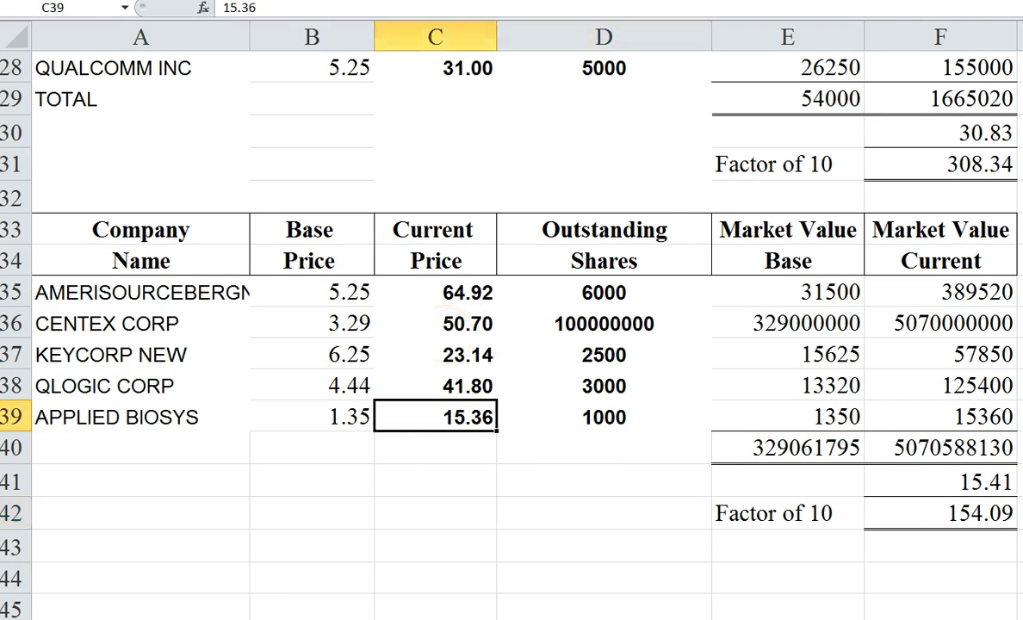
- Format CENTEX CORP's outstanding shares in D36 with thousands separators and no decimal places
left_click(603, 418)
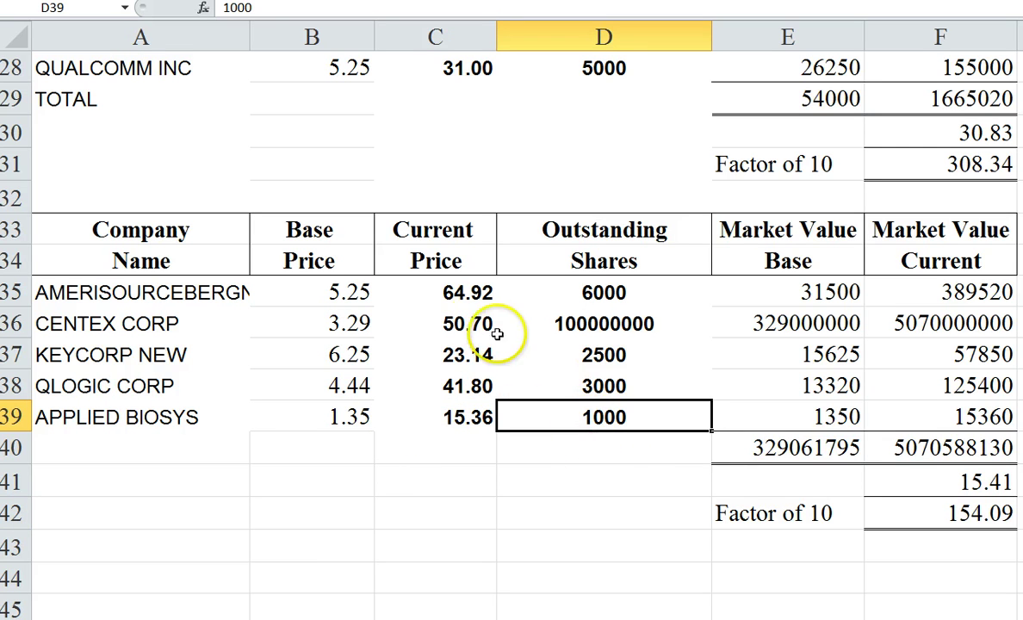
left_click(452, 324)
left_click(571, 323)
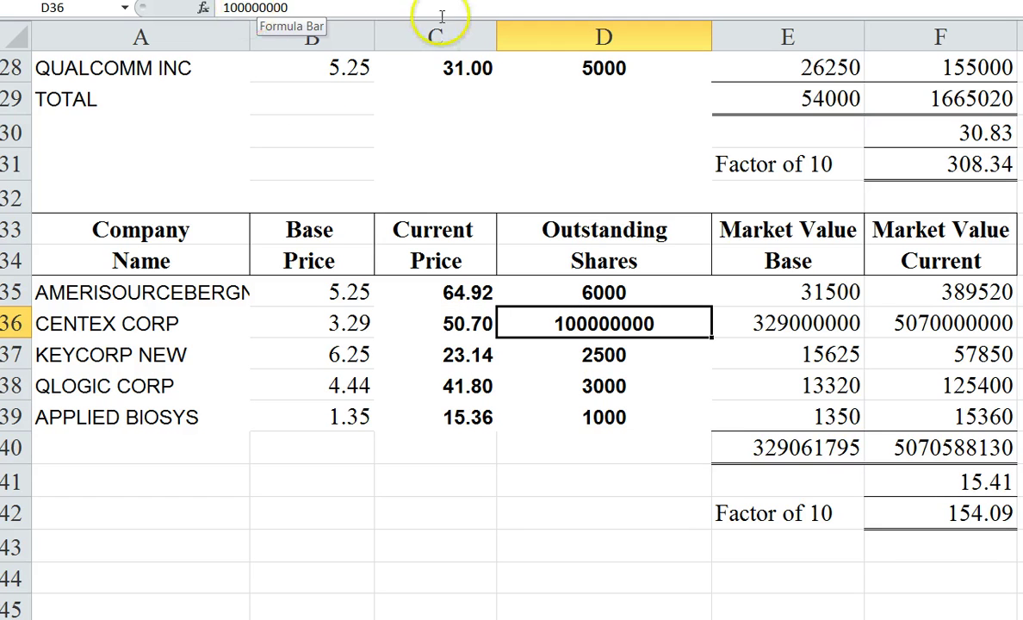
key("ctrl+shift+1")
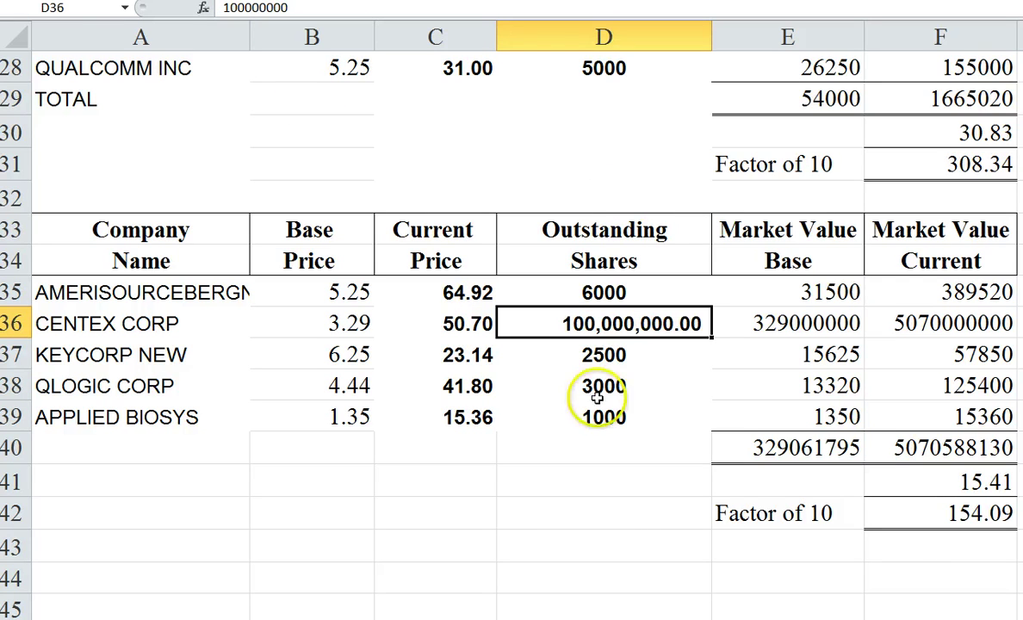
key("alt+h")
key("9")
key("alt+h")
key("9")
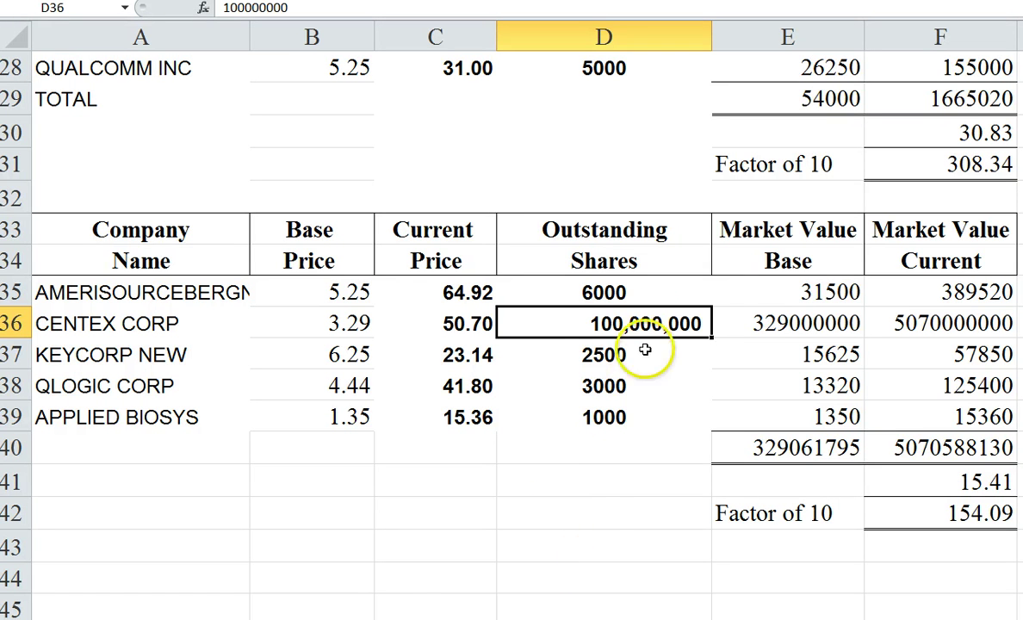
left_click(592, 513)
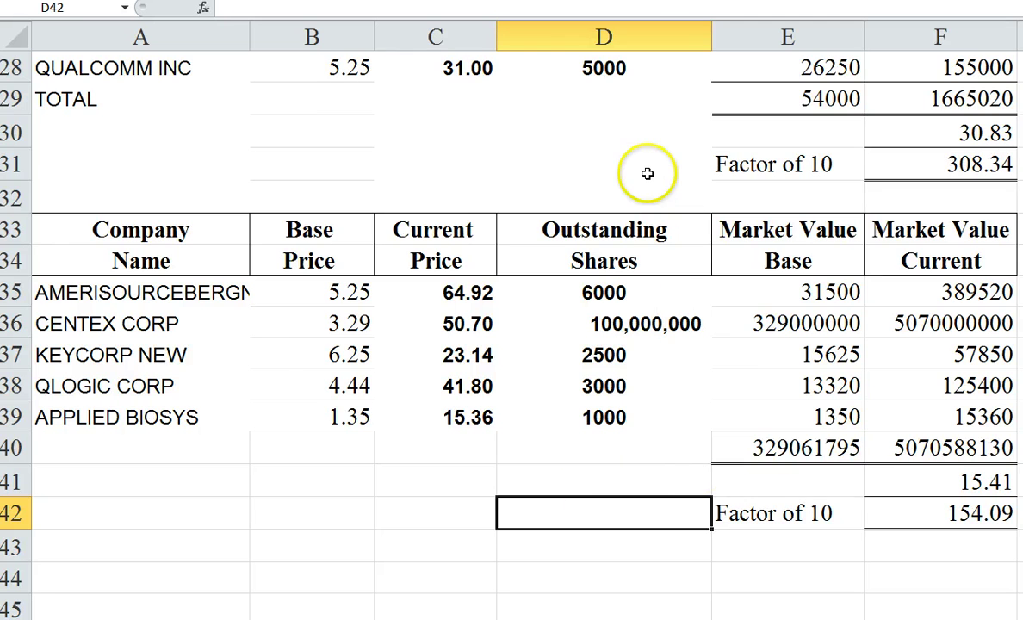
- Review the S&P 500 formula and first index table, and the Dow example at the start of the sheet
scroll(376, 300, "up", 2)
scroll(376, 299, "up", 1)
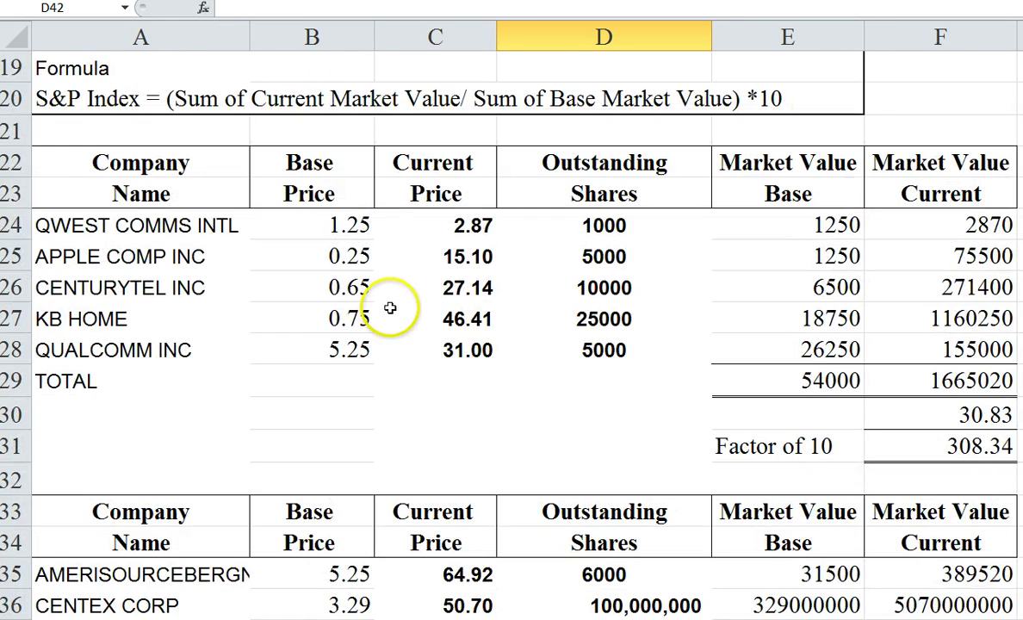
scroll(344, 297, "up", 1)
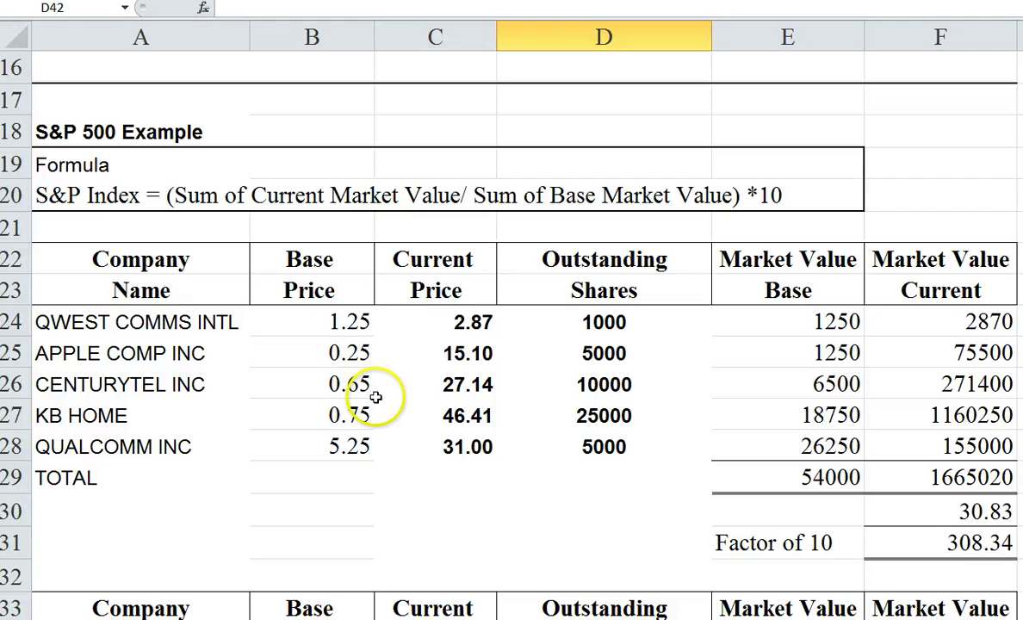
scroll(381, 417, "up", 3)
scroll(375, 445, "up", 2)
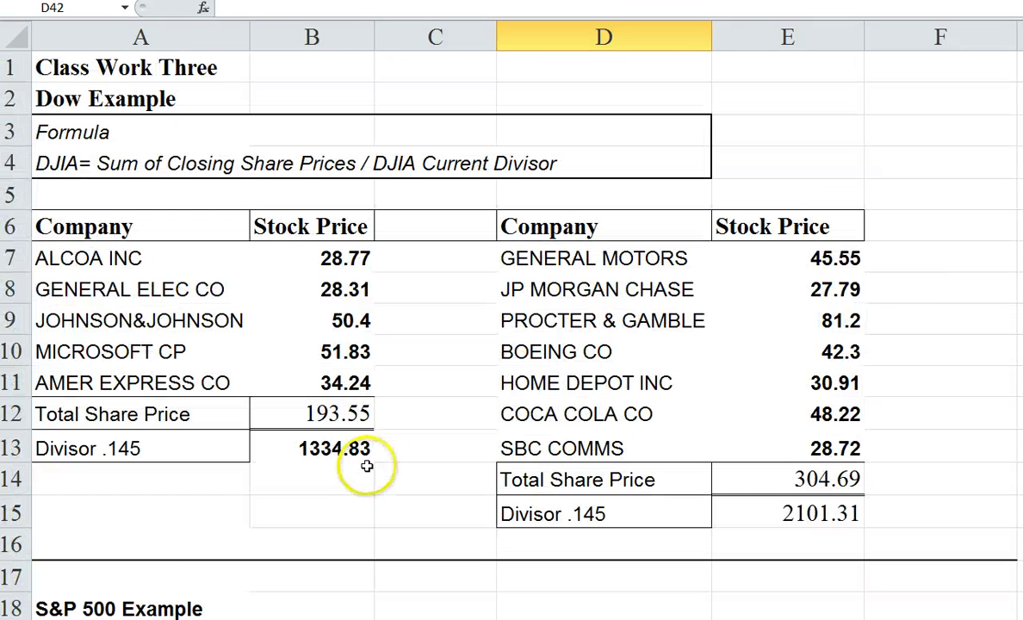